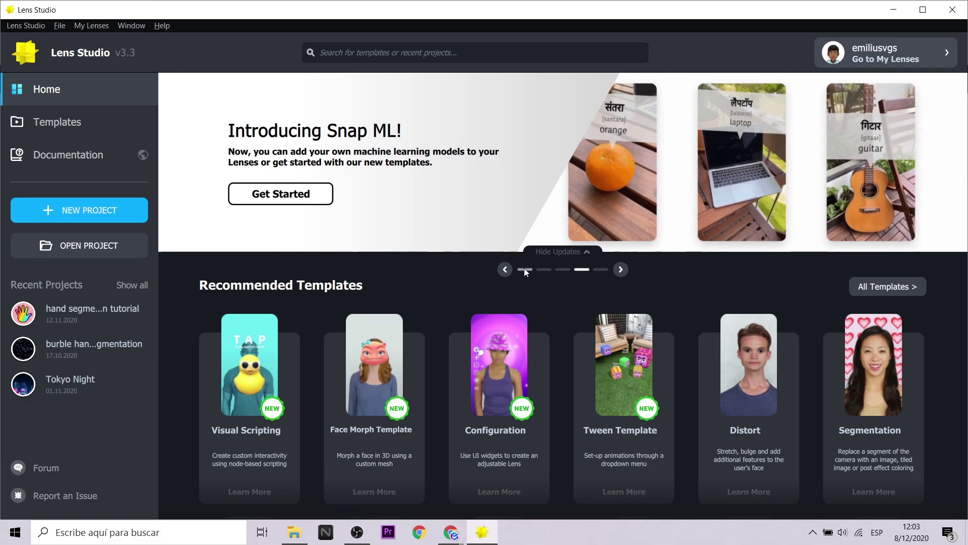
# Step: Show the first update banner in the Lens Studio home page carousel
pyautogui.click(525, 269)
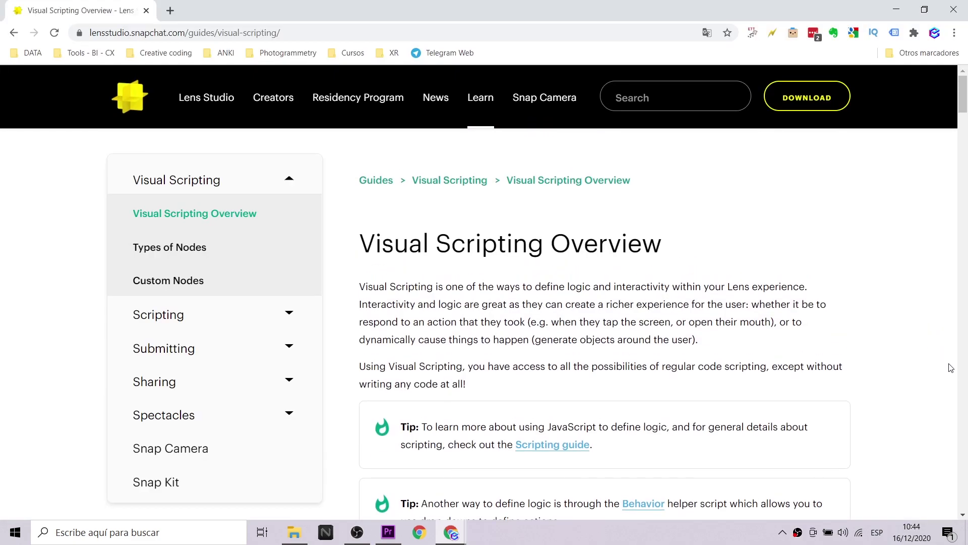
# Step: Examine the Visual Scripting Overview guide, from the introduction through creating a Script Graph to making the first logic
pyautogui.scroll(-7, 950, 368)
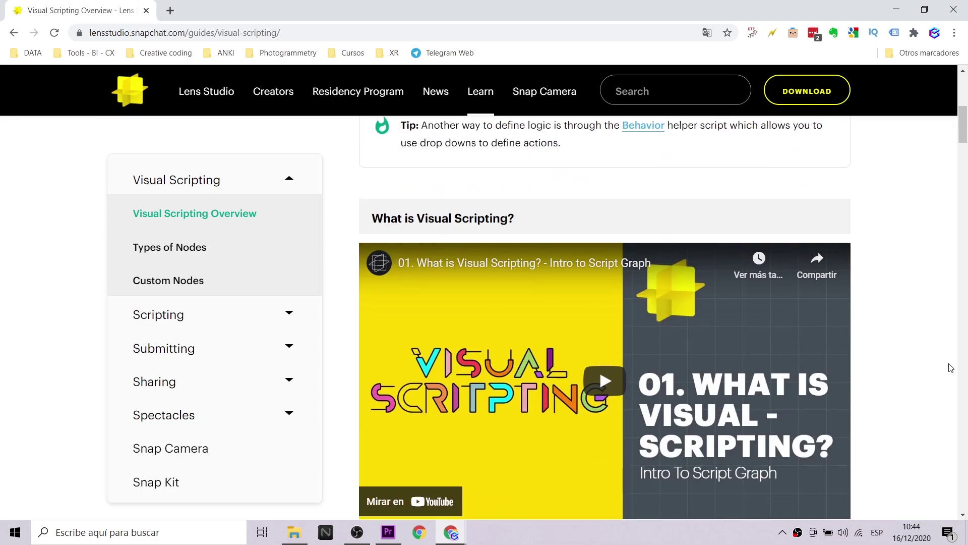
pyautogui.scroll(-2, 951, 367)
pyautogui.scroll(-8, 951, 368)
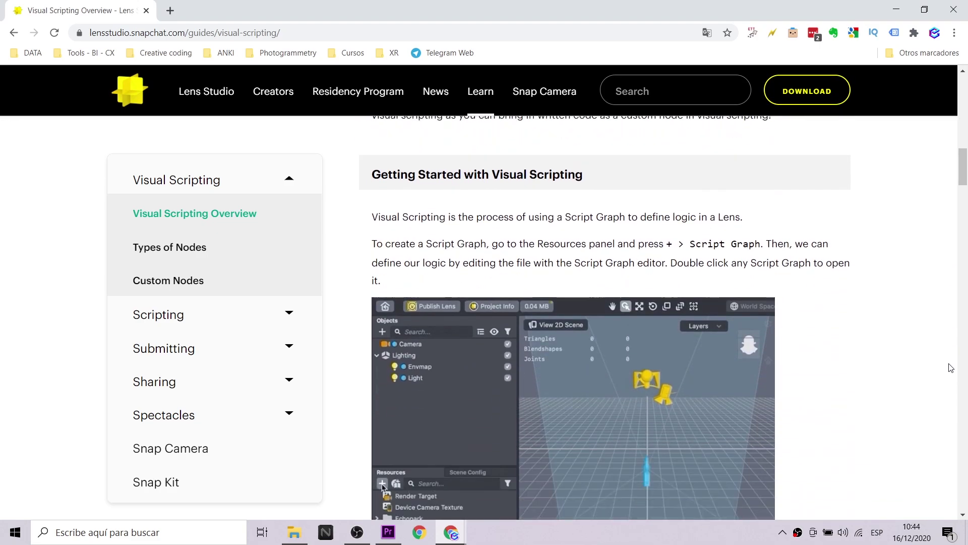
pyautogui.scroll(-3, 950, 368)
pyautogui.scroll(-10, 950, 368)
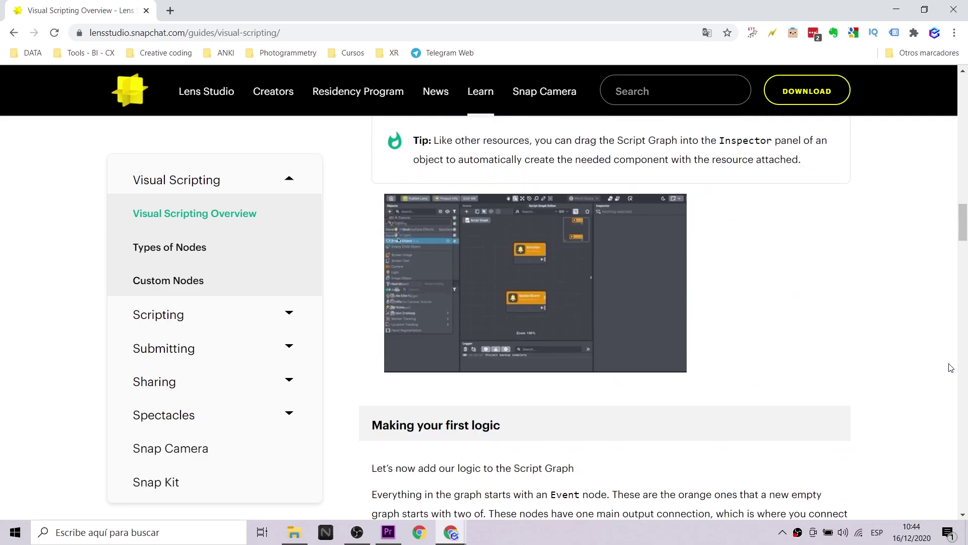
pyautogui.scroll(-11, 951, 368)
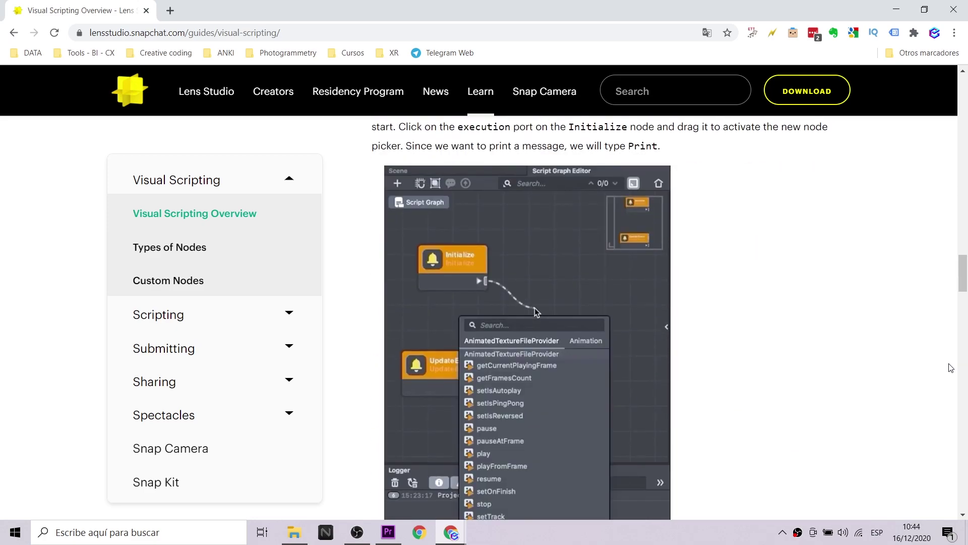
pyautogui.scroll(-5, 951, 368)
pyautogui.scroll(-5, 950, 367)
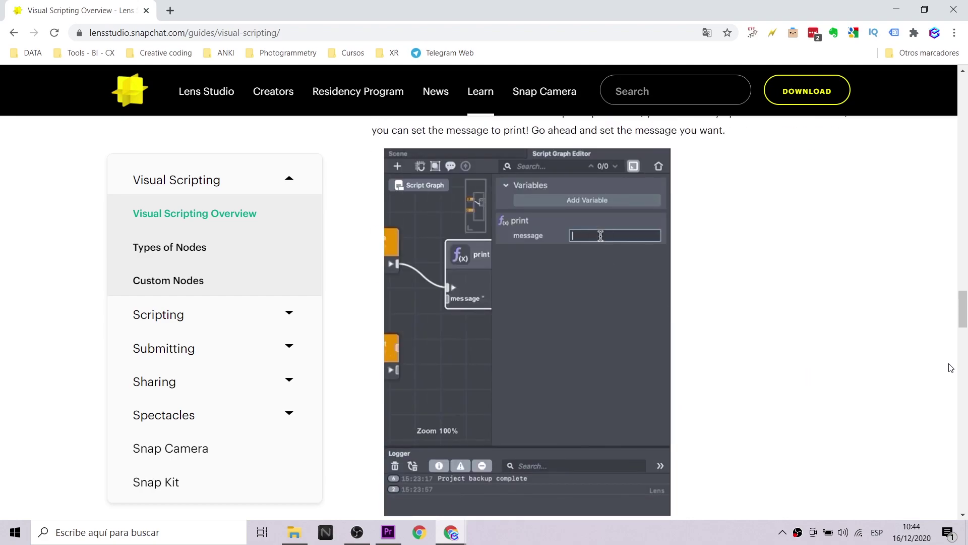
pyautogui.scroll(-10, 950, 367)
pyautogui.scroll(-3, 950, 367)
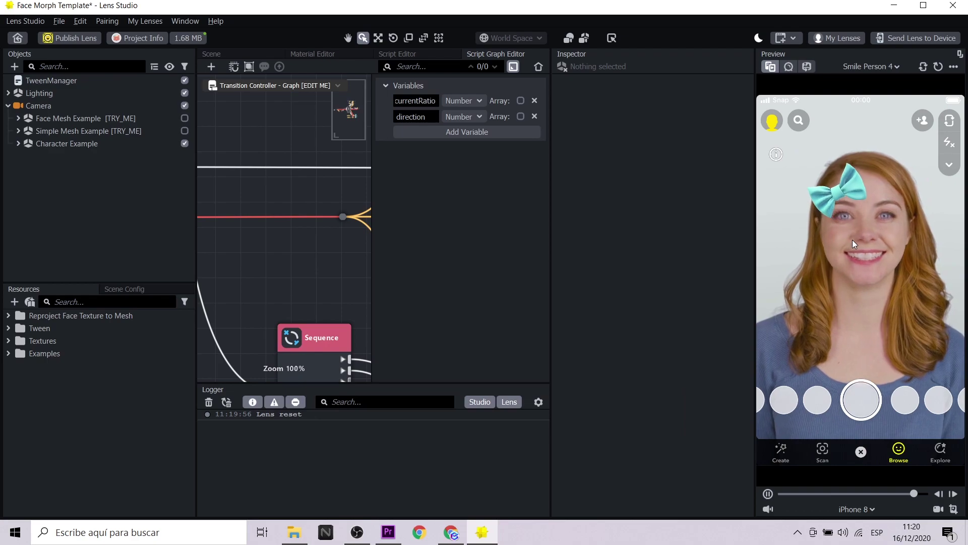
# Step: Test the Face Morph Template's tap interaction on the face in the lens preview
pyautogui.click(878, 263)
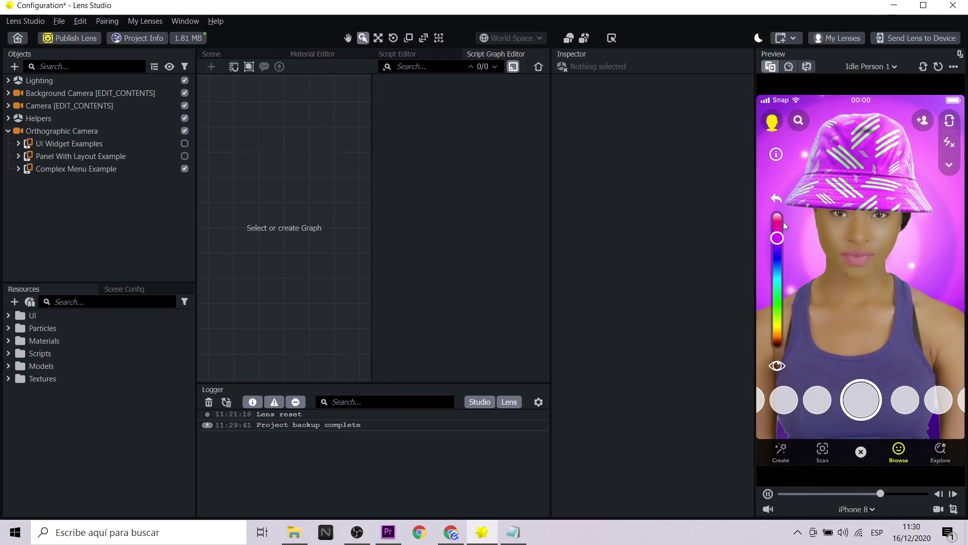
# Step: Try the hat's colour, pattern and value controls in the Configuration lens preview, choosing the circle pattern
pyautogui.moveTo(777, 238); pyautogui.dragTo(777, 303)
pyautogui.click(777, 280)
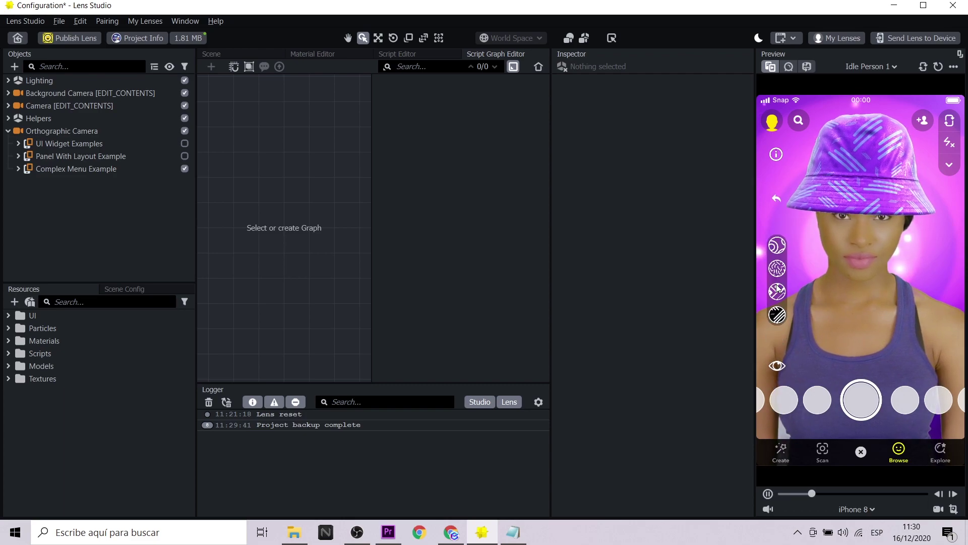
pyautogui.click(777, 267)
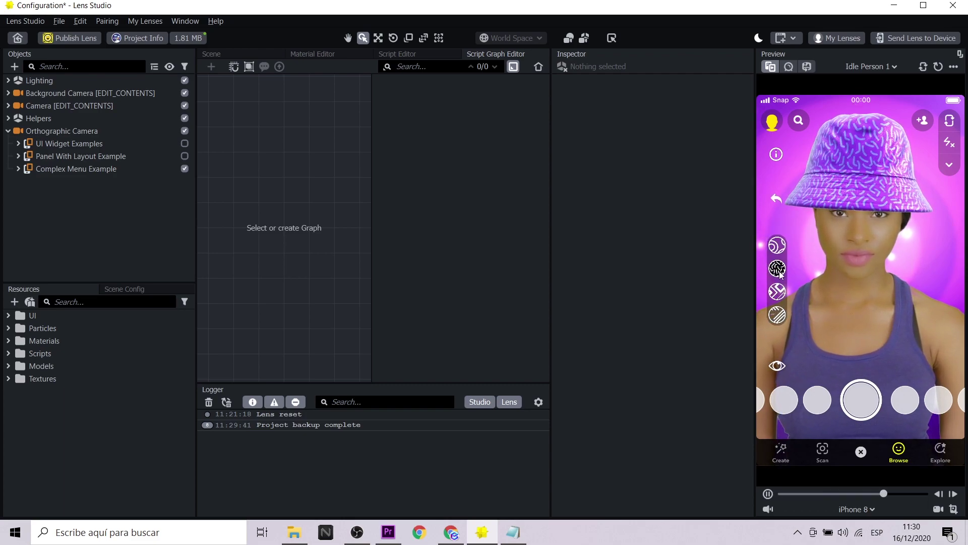
pyautogui.click(778, 246)
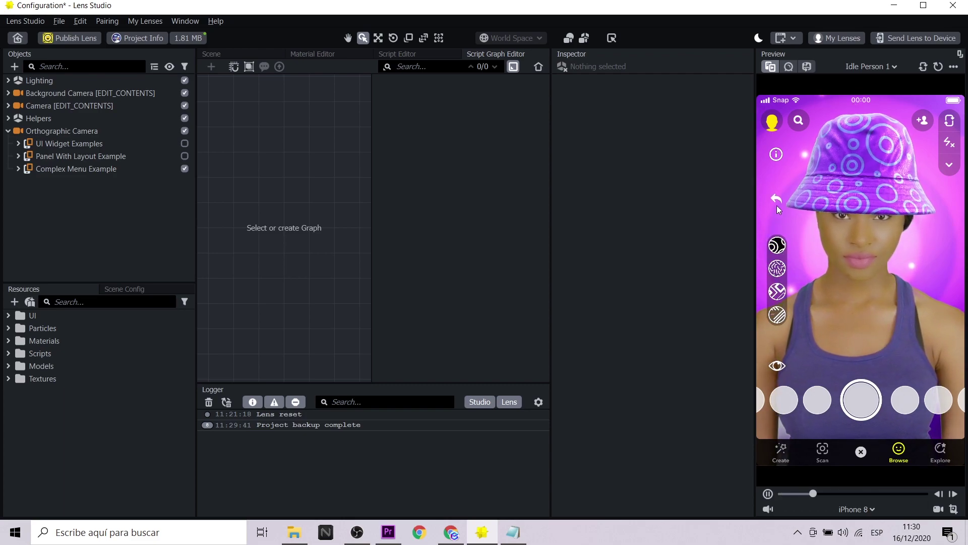
pyautogui.click(777, 308)
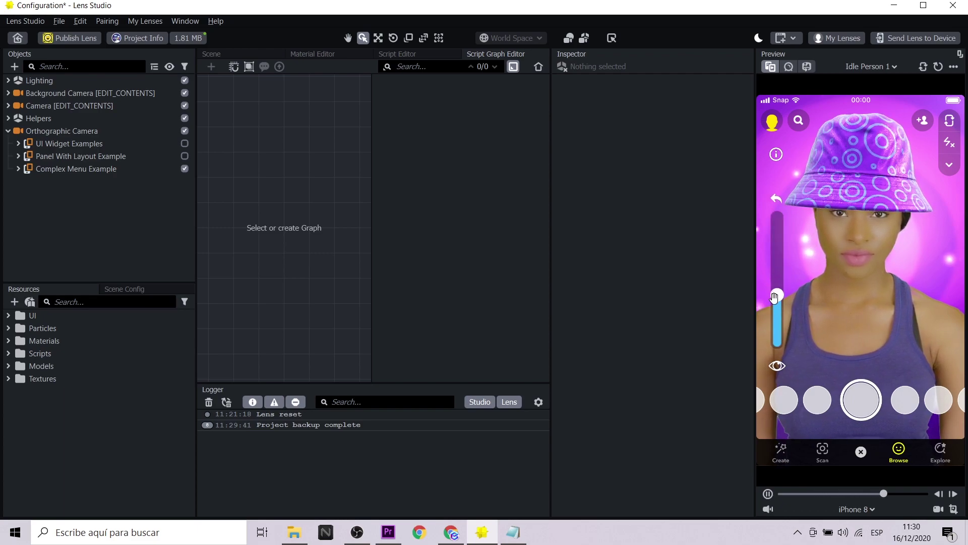
pyautogui.moveTo(780, 349); pyautogui.dragTo(783, 239)
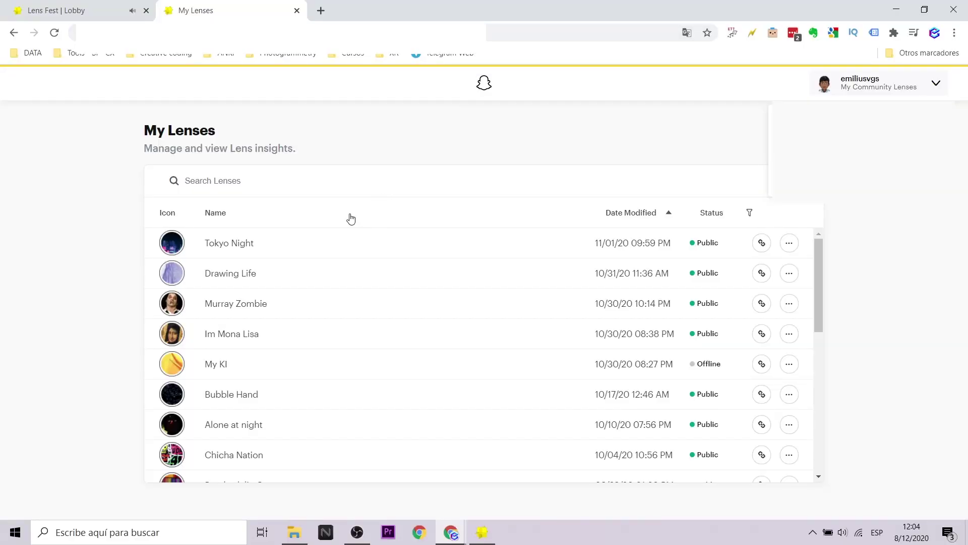
# Step: Open the Drawing Life lens from My Lenses and check its available visibility options, keeping Public
pyautogui.click(244, 278)
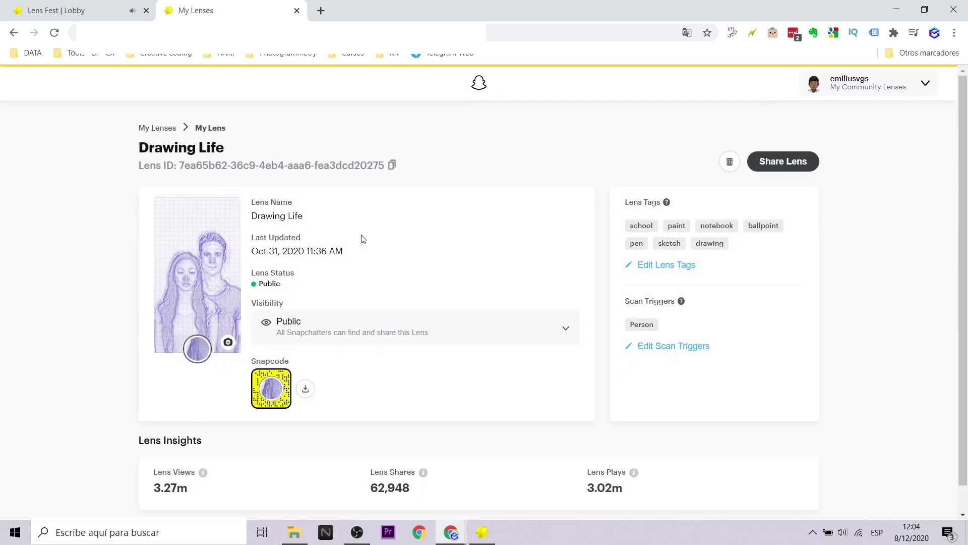
pyautogui.click(529, 336)
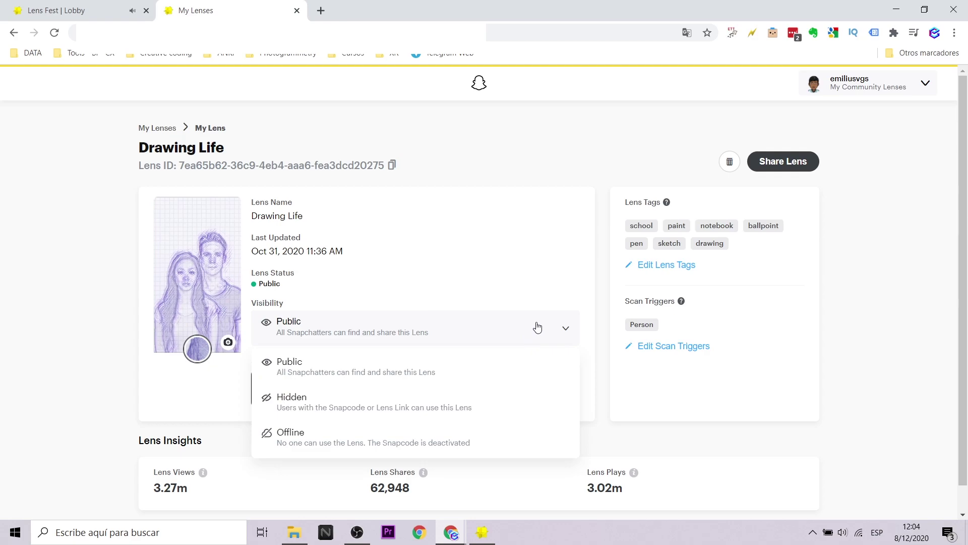
pyautogui.click(538, 325)
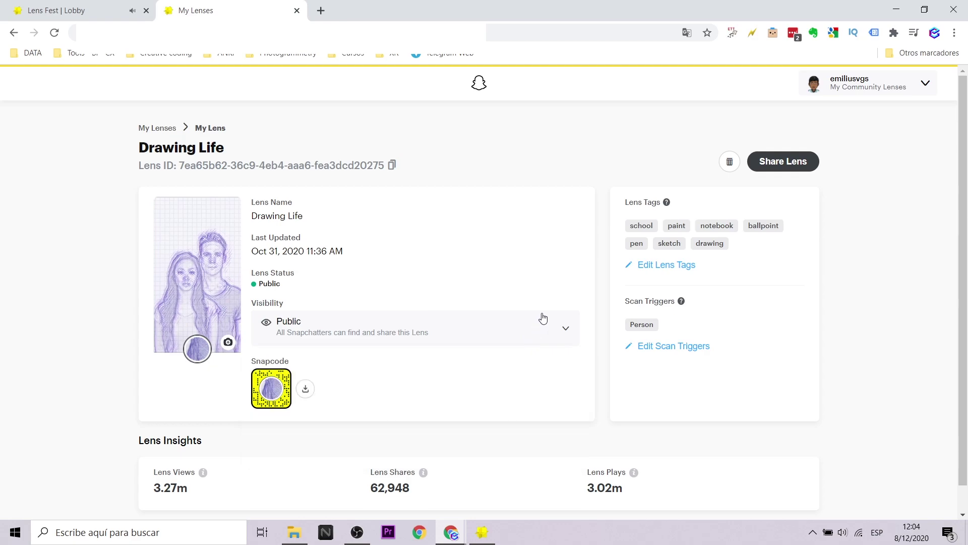
# Step: Inspect the Drawing Life lens's scan trigger settings without changing them, and view its Lens Insights
pyautogui.click(680, 348)
pyautogui.click(543, 287)
pyautogui.click(563, 347)
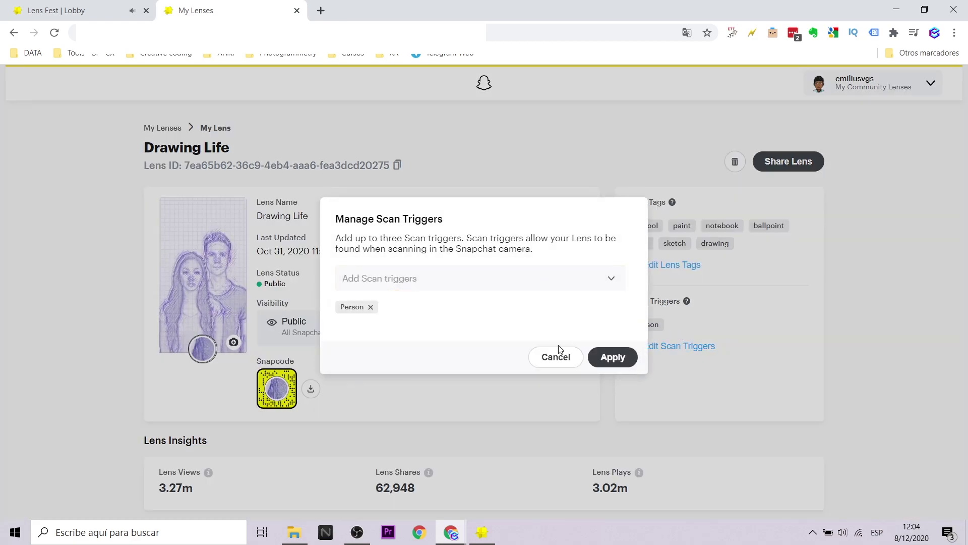
pyautogui.click(570, 362)
pyautogui.scroll(-1, 222, 341)
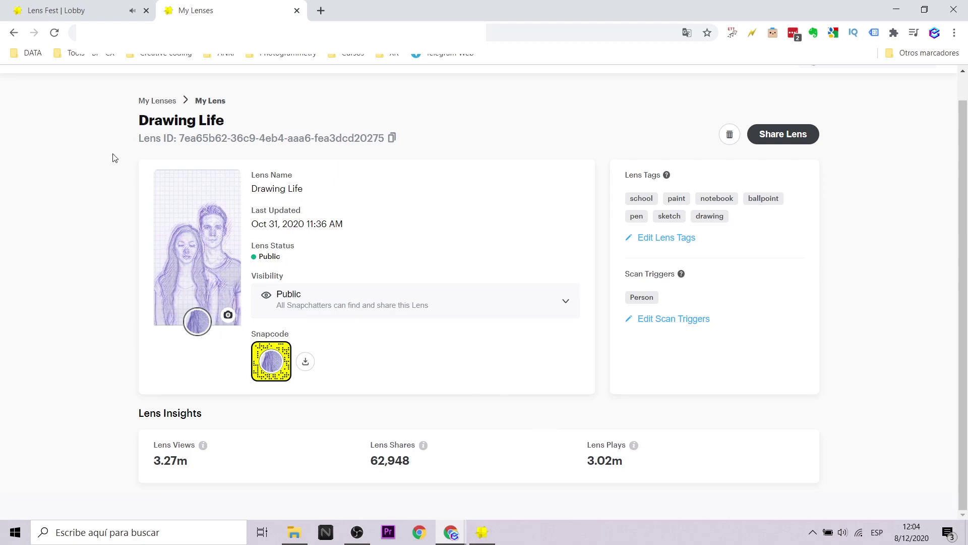
# Step: Return to the My Lenses list and look through the other lenses
pyautogui.click(160, 102)
pyautogui.scroll(-10, 499, 319)
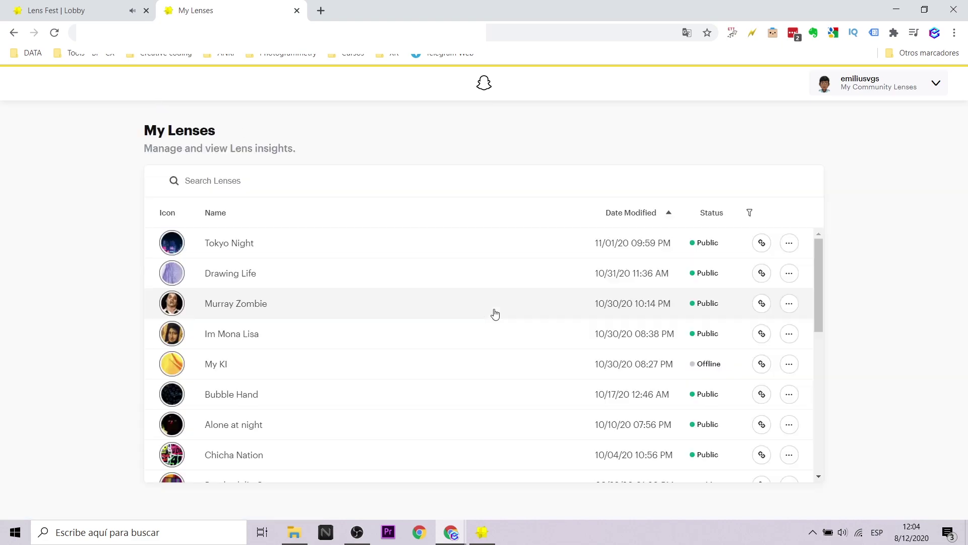
pyautogui.click(226, 354)
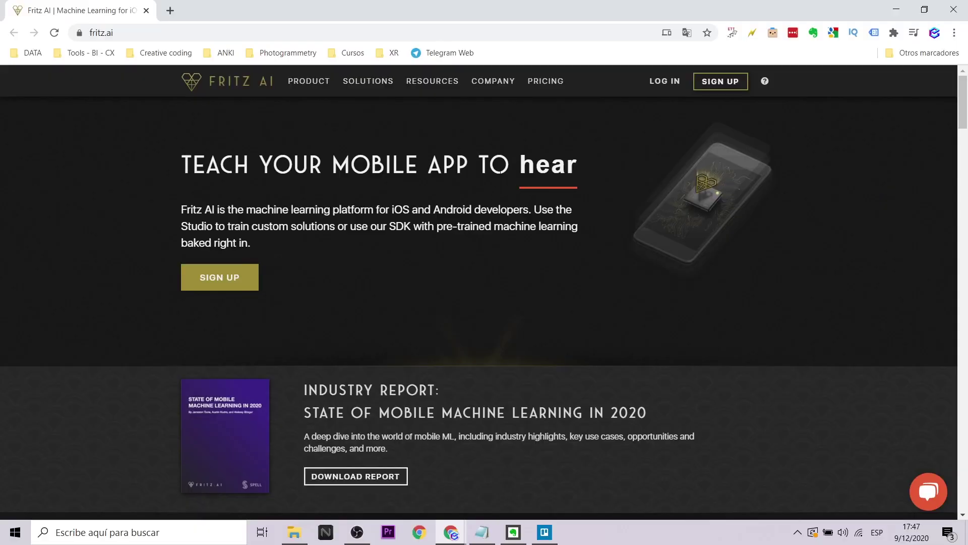
# Step: Review the Custom ML in Snapchat Lenses section on fritz.ai and open the Fritz AI for SnapML page
pyautogui.scroll(-8, 776, 259)
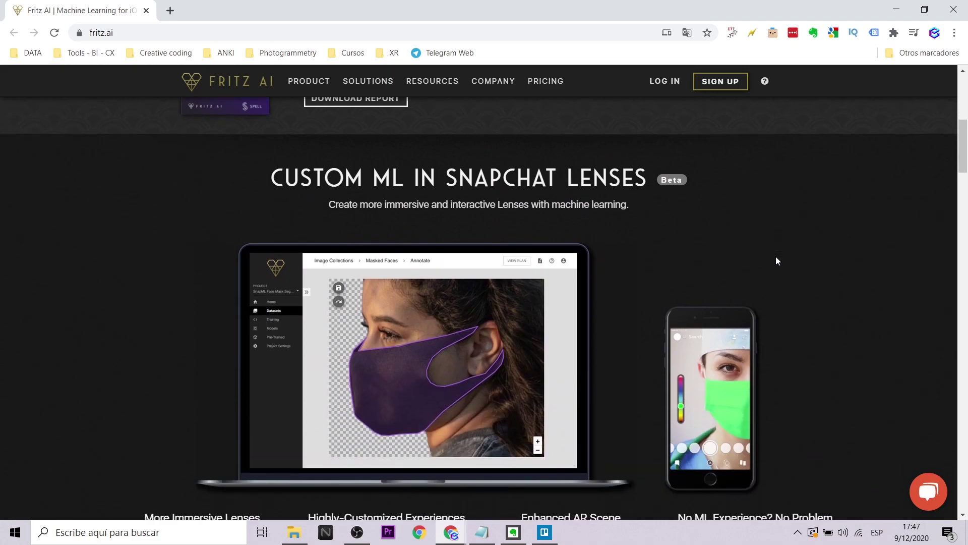
pyautogui.scroll(-5, 776, 260)
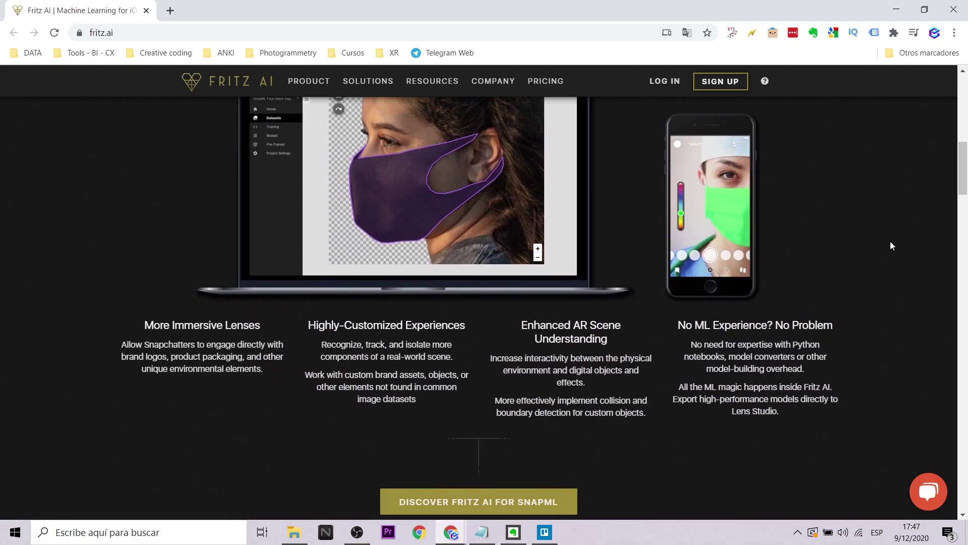
pyautogui.scroll(1, 891, 245)
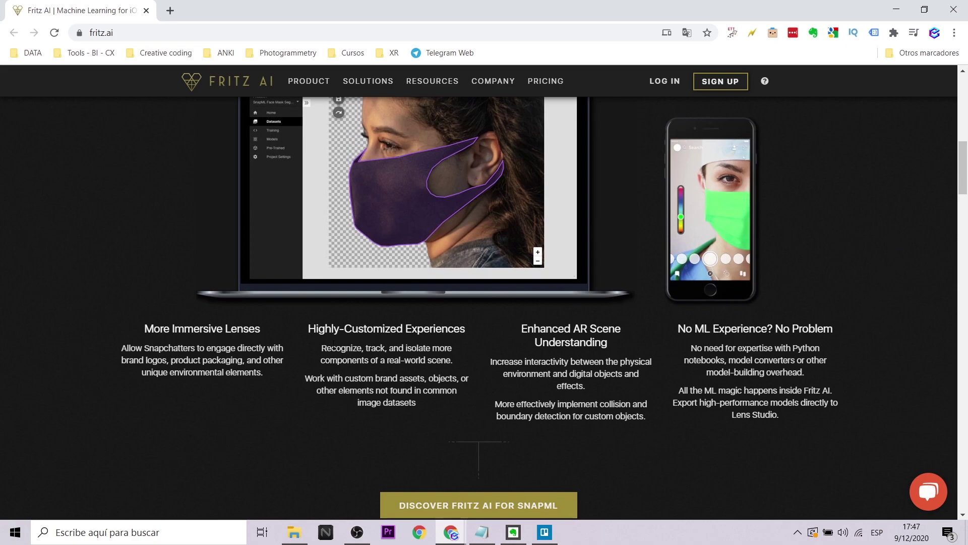
pyautogui.scroll(-2, 783, 376)
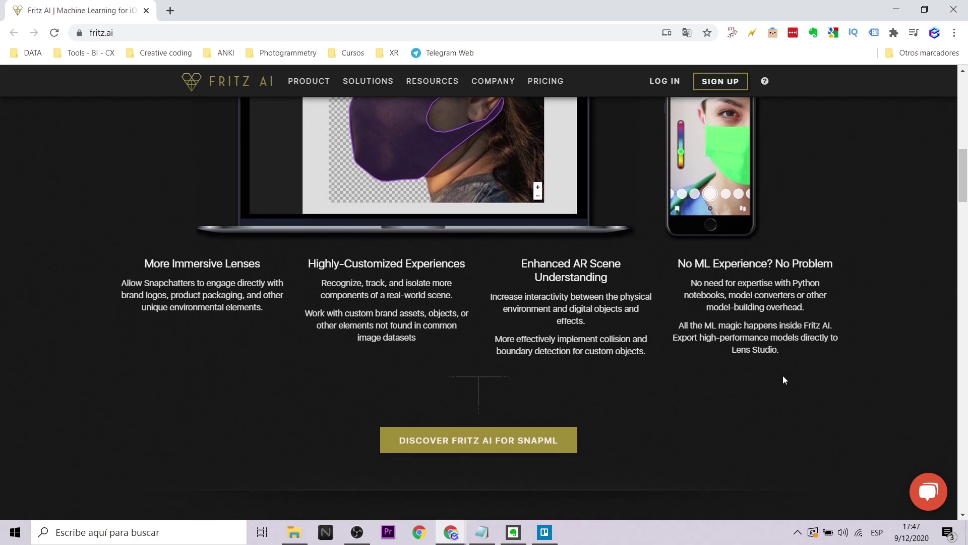
pyautogui.click(545, 386)
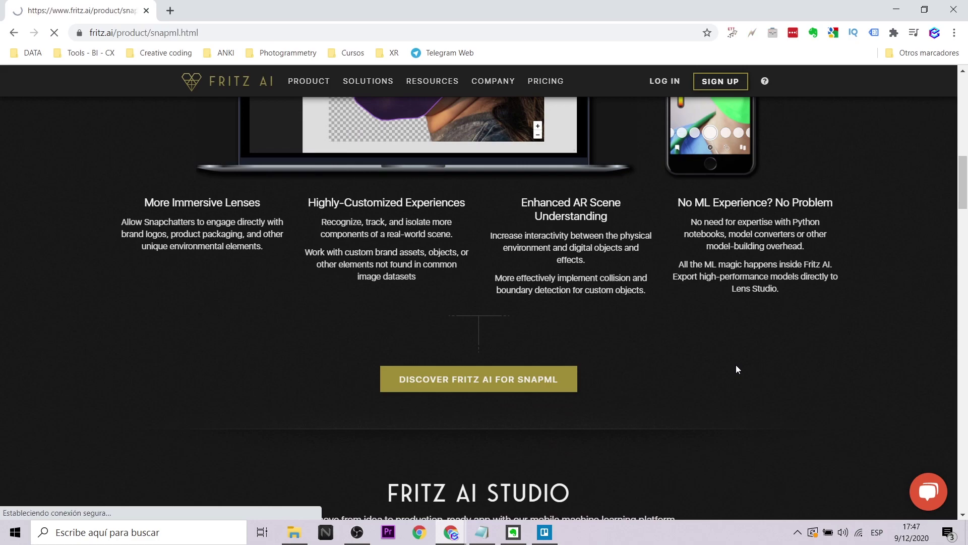
# Step: Examine the SnapML product page's sections on machine learning in lens creation and building custom models for Lens Studio
pyautogui.scroll(-1, 840, 312)
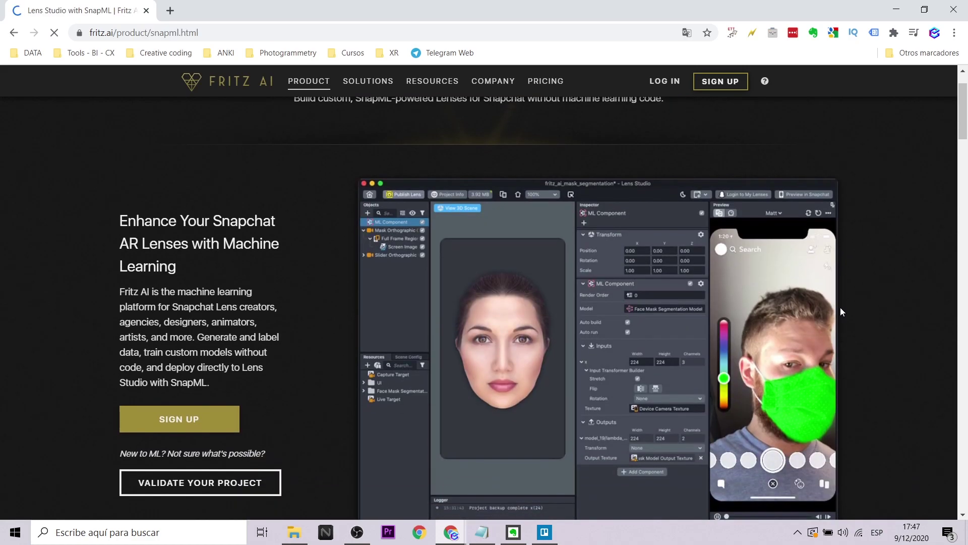
pyautogui.scroll(-1, 840, 308)
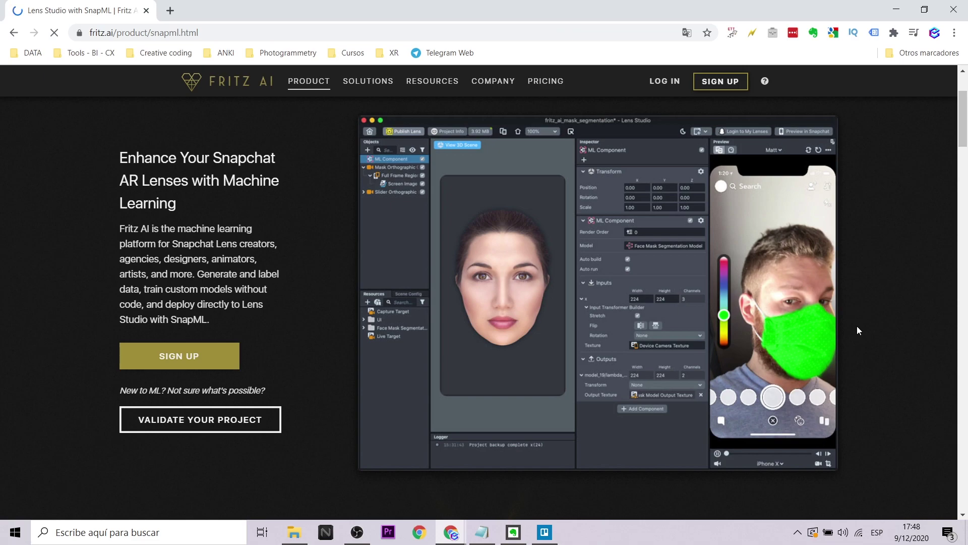
pyautogui.scroll(-7, 859, 331)
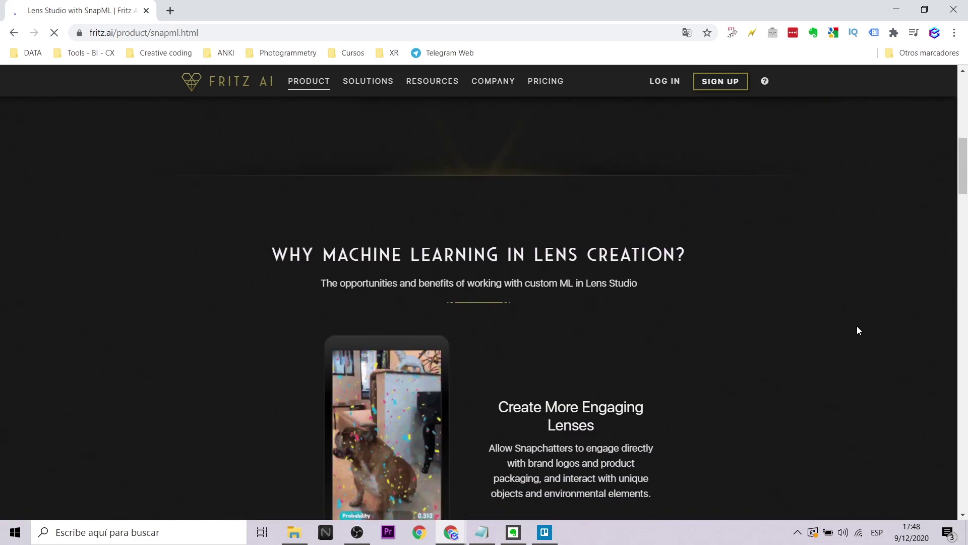
pyautogui.scroll(-1, 858, 330)
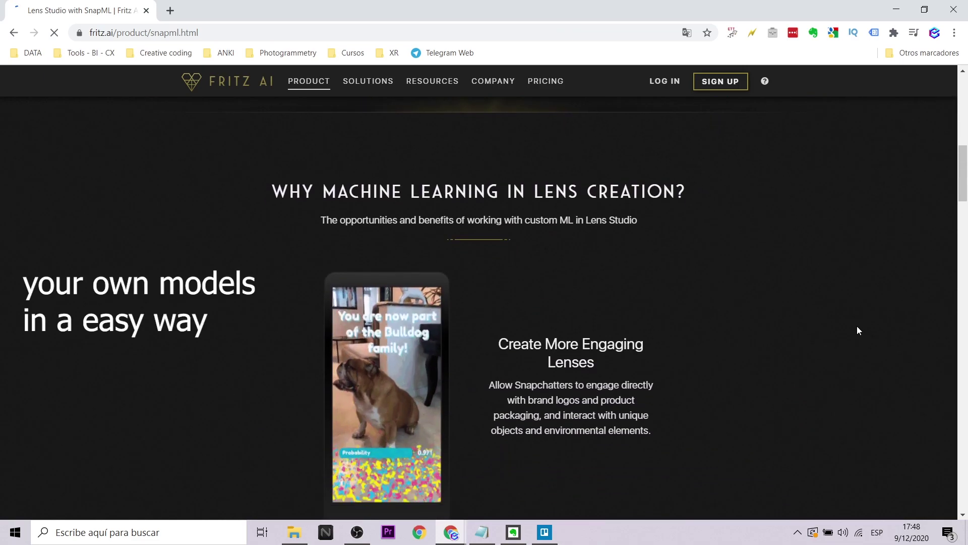
pyautogui.scroll(-1, 857, 330)
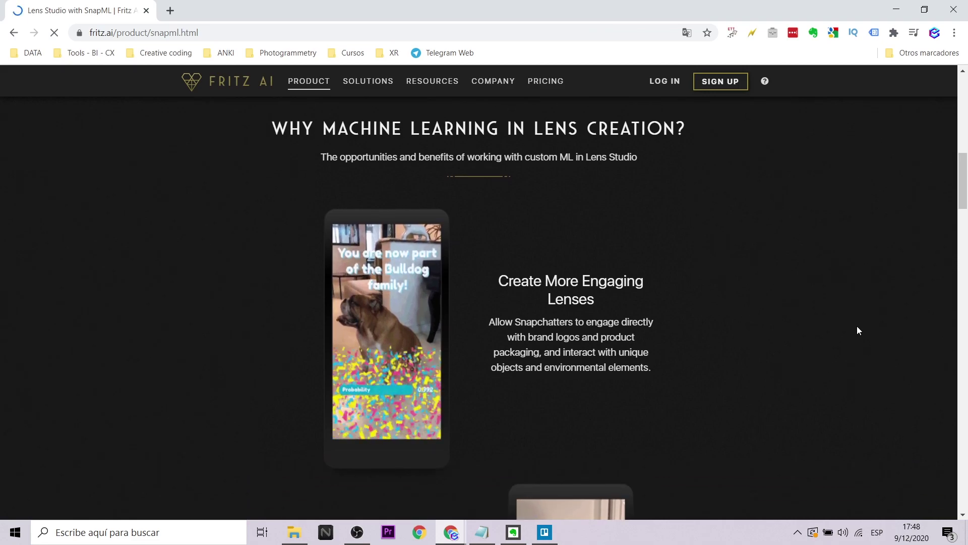
pyautogui.scroll(-3, 859, 330)
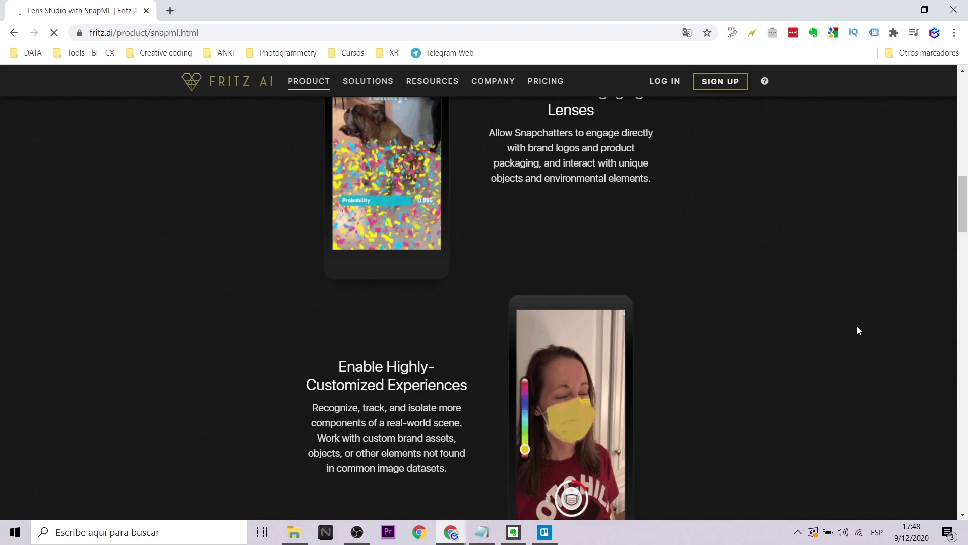
pyautogui.scroll(-2, 859, 331)
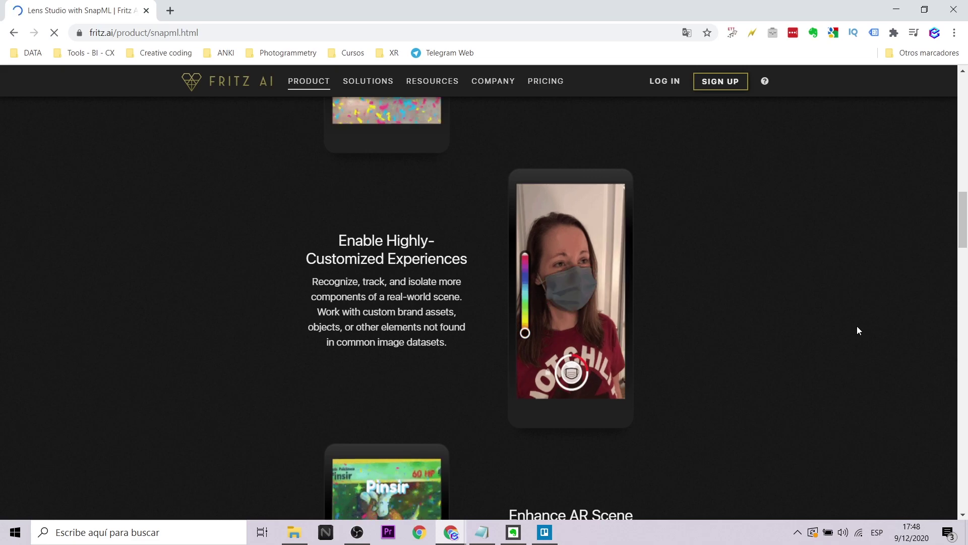
pyautogui.scroll(-4, 859, 331)
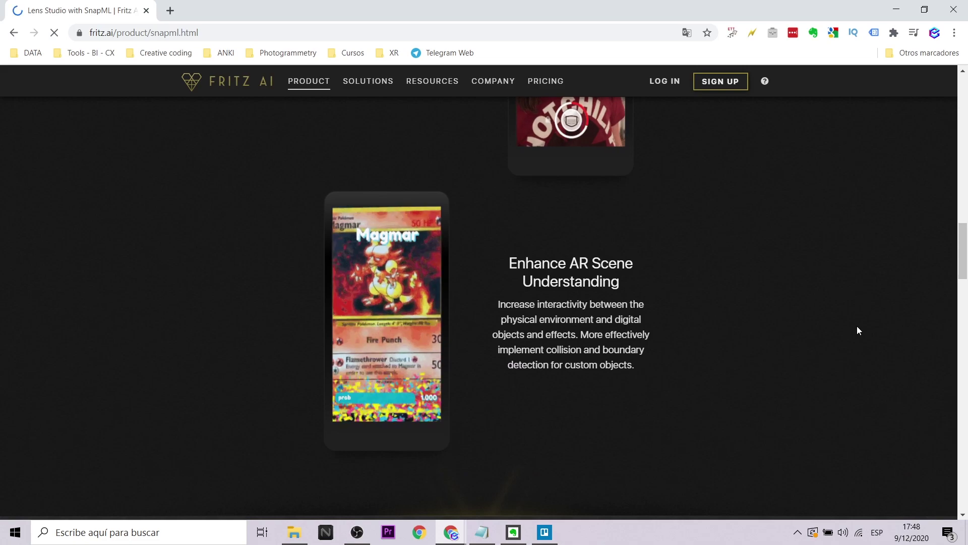
pyautogui.scroll(-6, 858, 330)
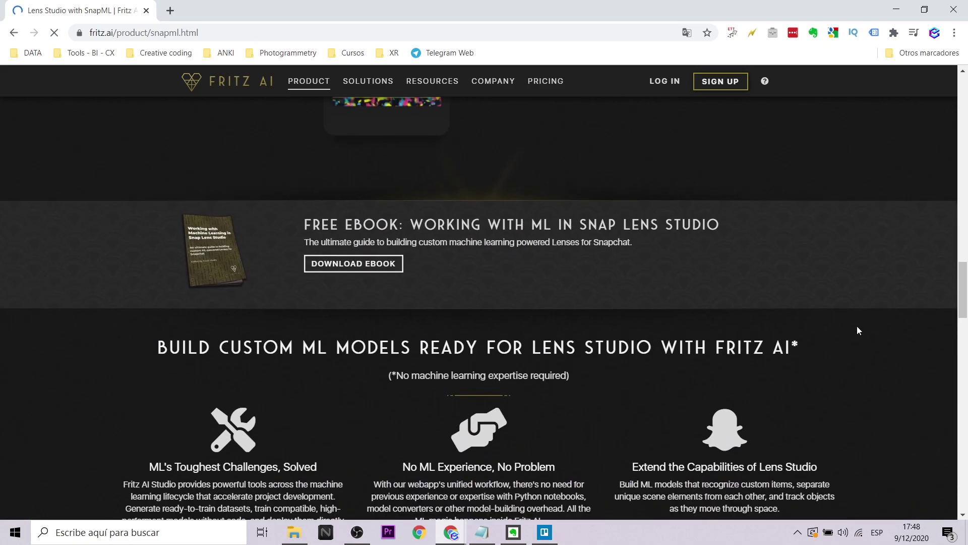
pyautogui.scroll(20, 857, 330)
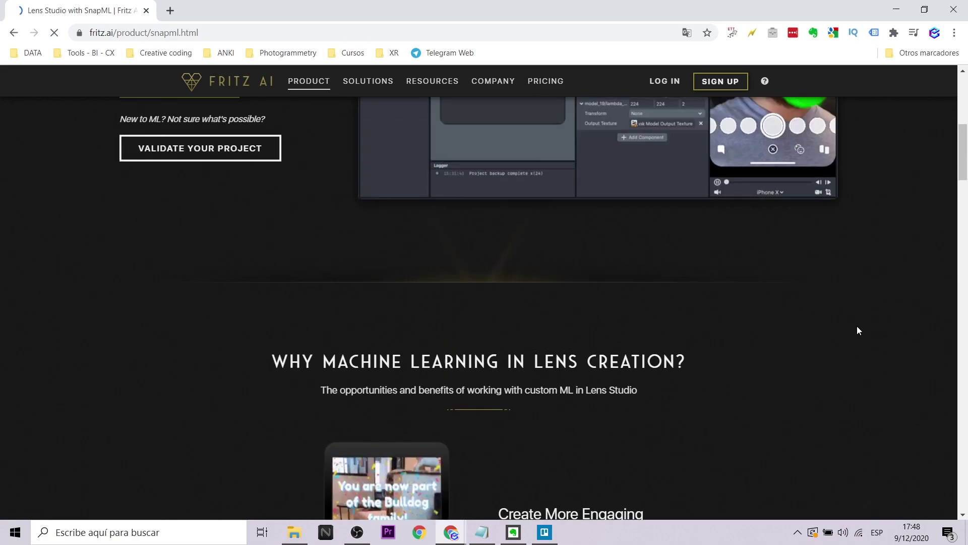
# Step: Open the sign-up plans from the SnapML product page and review the Sandbox plan for SnapML
pyautogui.scroll(6, 857, 330)
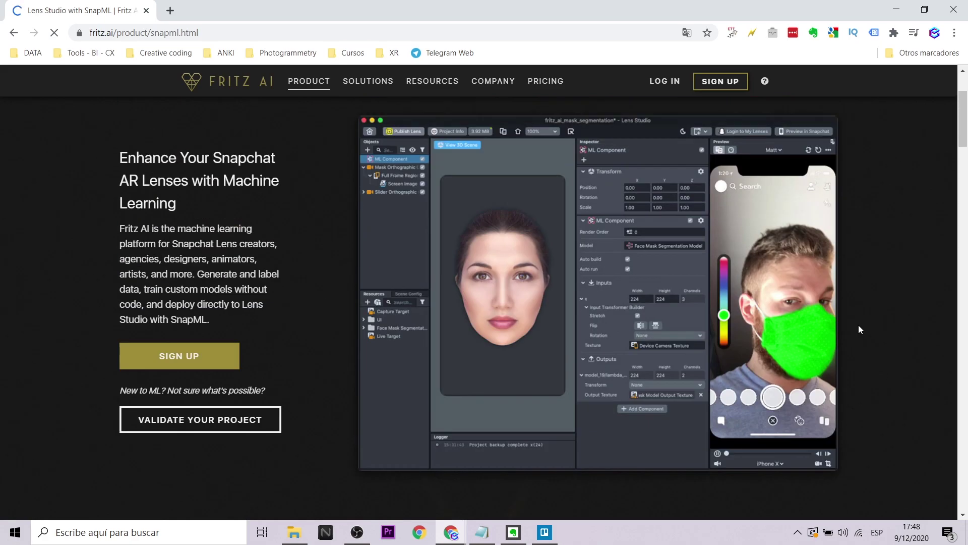
pyautogui.click(155, 365)
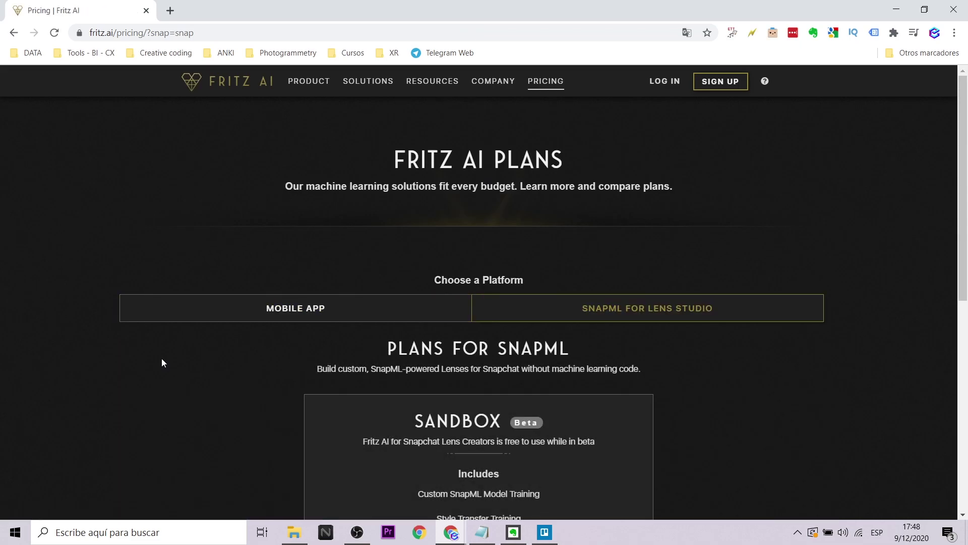
pyautogui.scroll(-3, 162, 358)
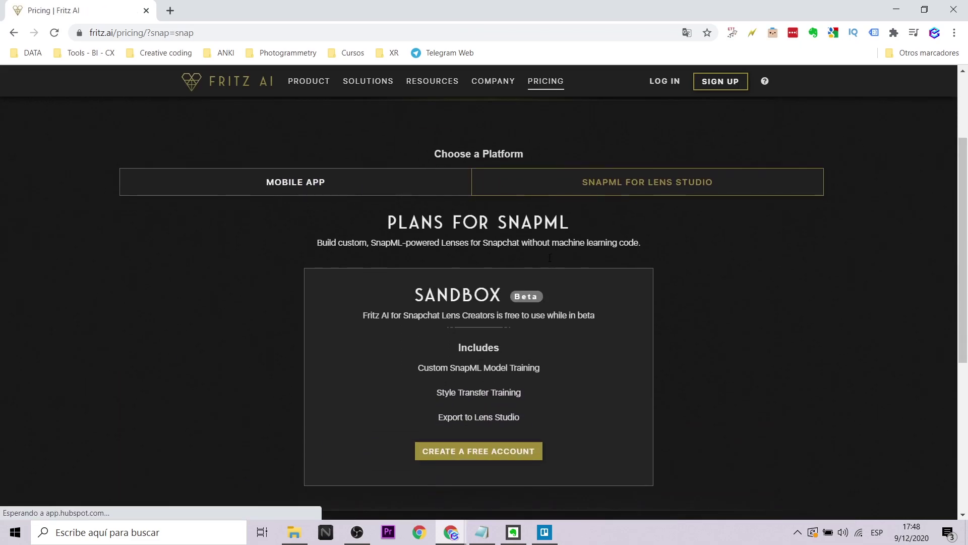
pyautogui.scroll(-1, 584, 345)
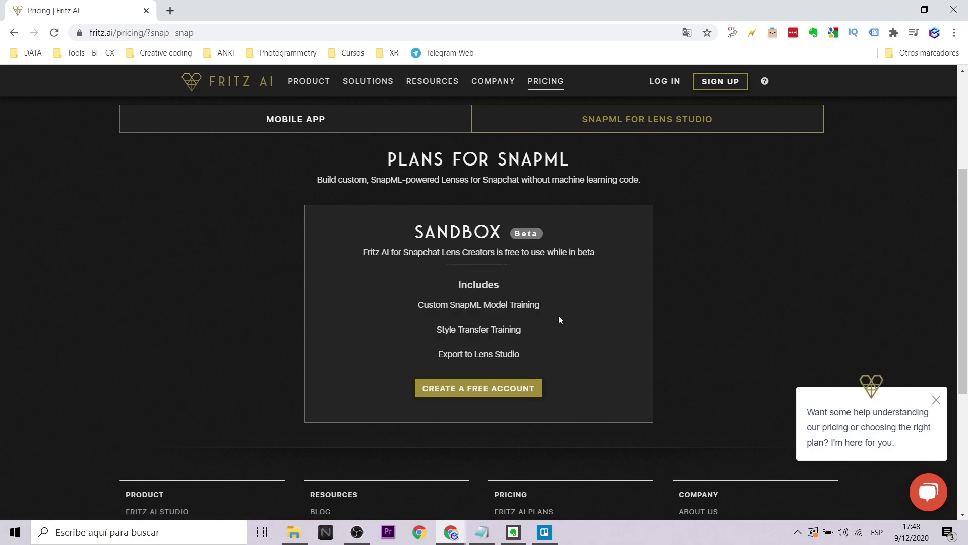
# Step: Start creating a free account and continue the registration with the free Sandbox (Beta) subscription
pyautogui.click(493, 388)
pyautogui.click(708, 309)
pyautogui.scroll(-4, 418, 292)
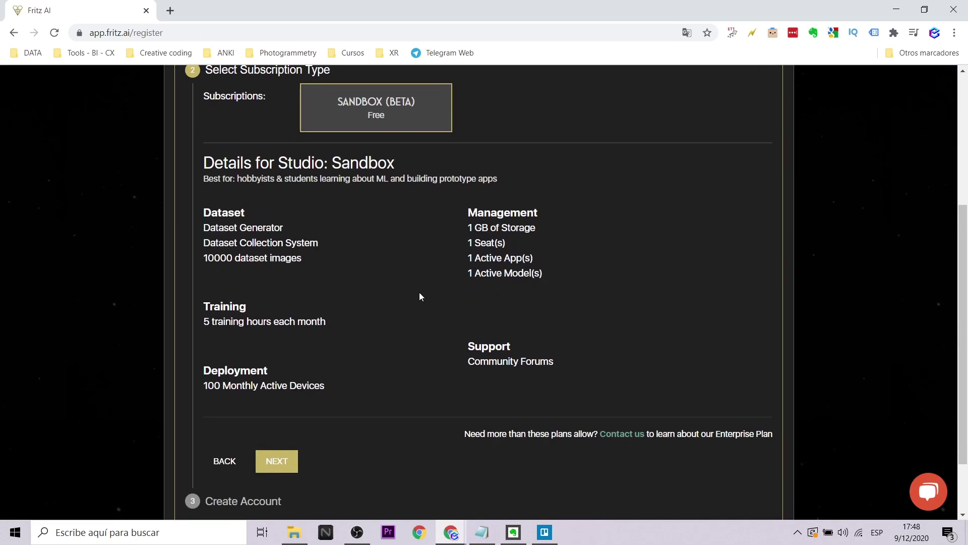
pyautogui.scroll(-1, 382, 379)
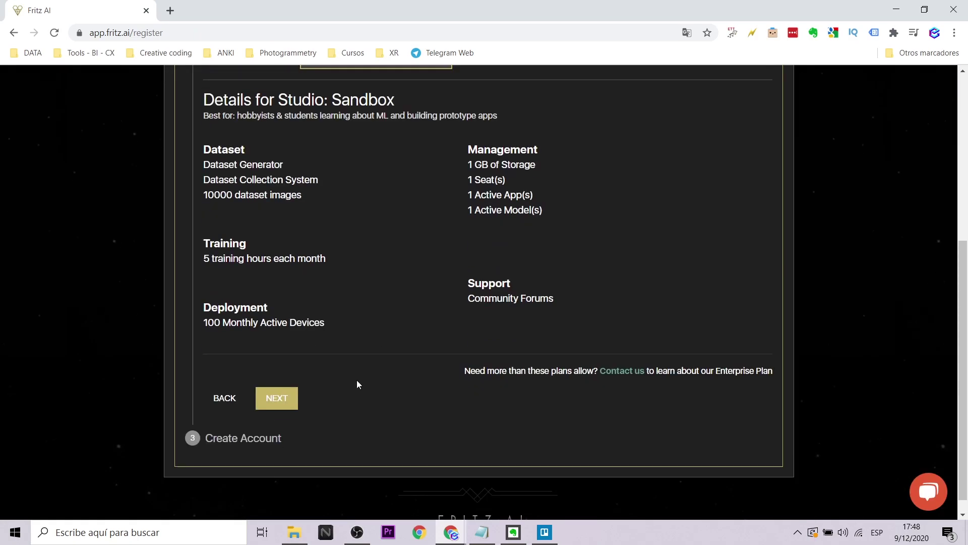
pyautogui.click(276, 397)
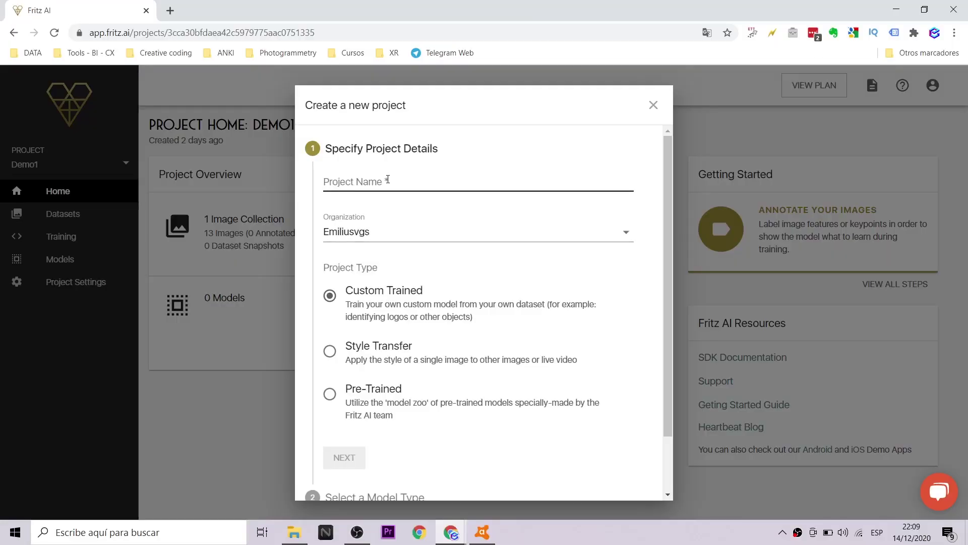
# Step: Create a new project named "Demo 1" with the Style Transfer project type
pyautogui.click(387, 179)
pyautogui.write('Demo 1')
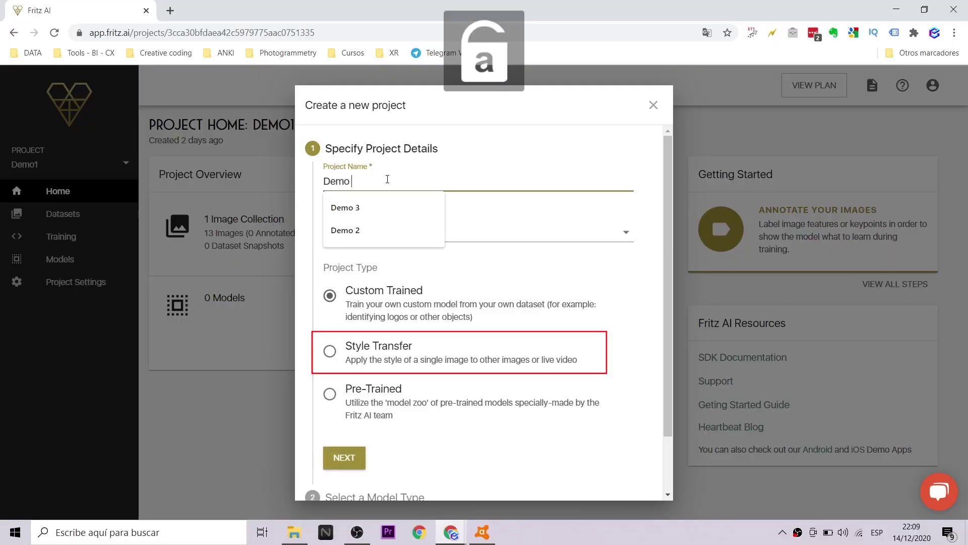
pyautogui.click(404, 347)
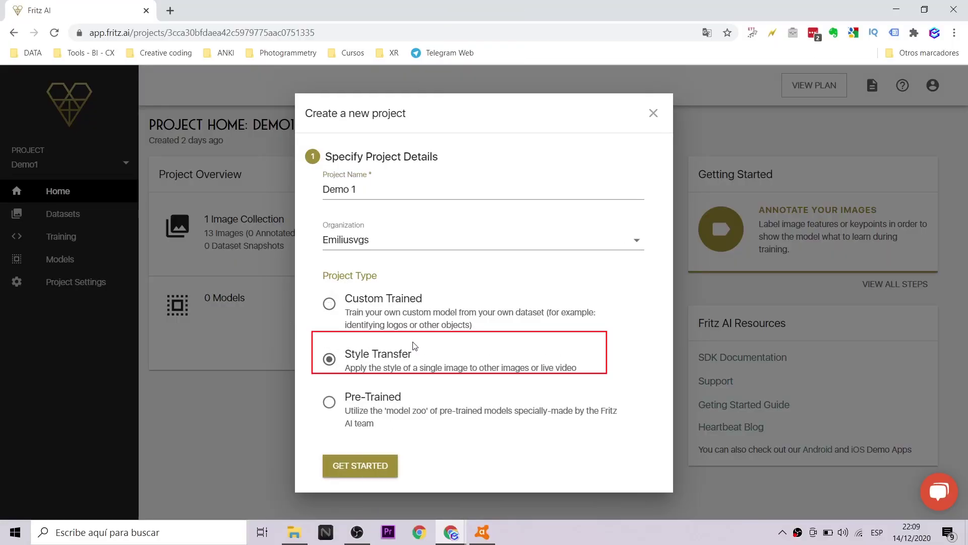
pyautogui.click(361, 465)
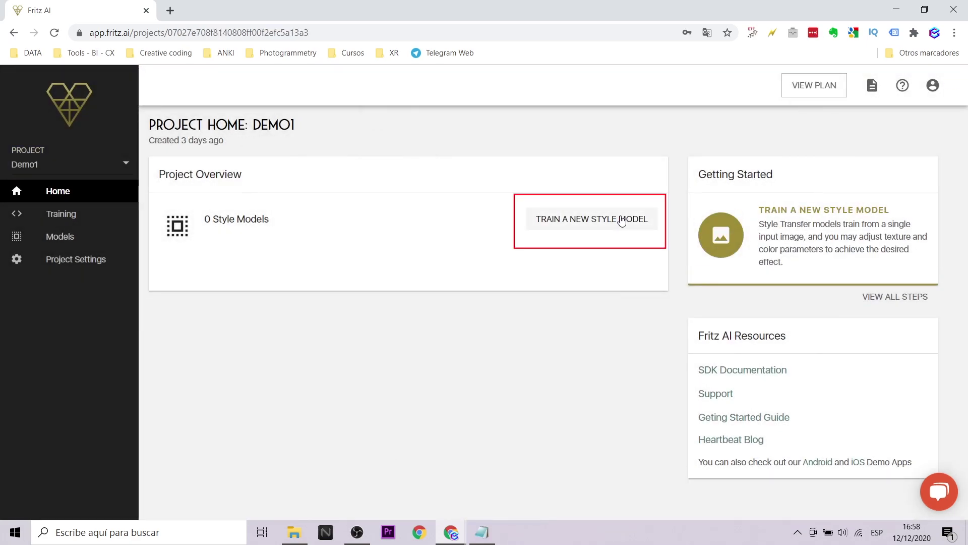
# Step: Start training a new style model and name the style "ART"
pyautogui.click(621, 221)
pyautogui.click(282, 190)
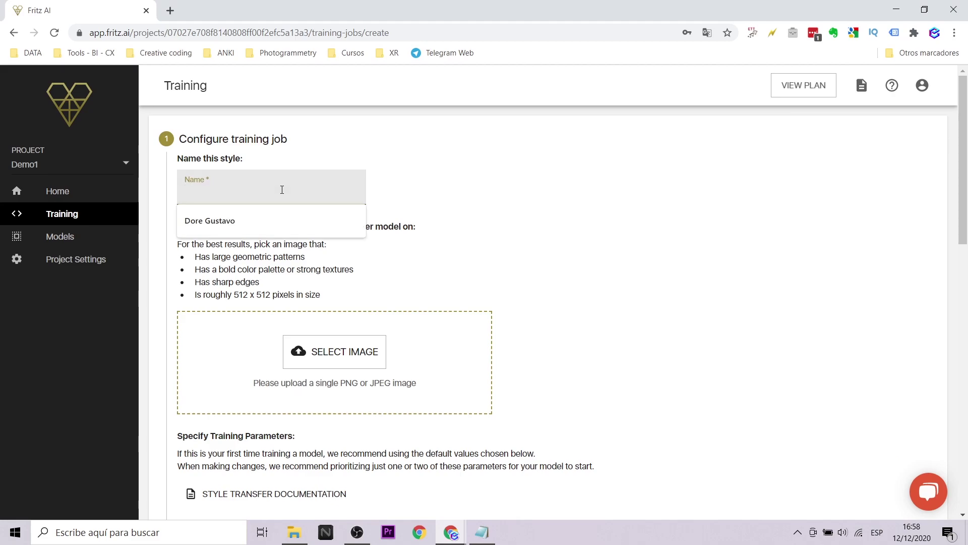
pyautogui.press('capslock')
pyautogui.write('ART')
pyautogui.press('capslock')
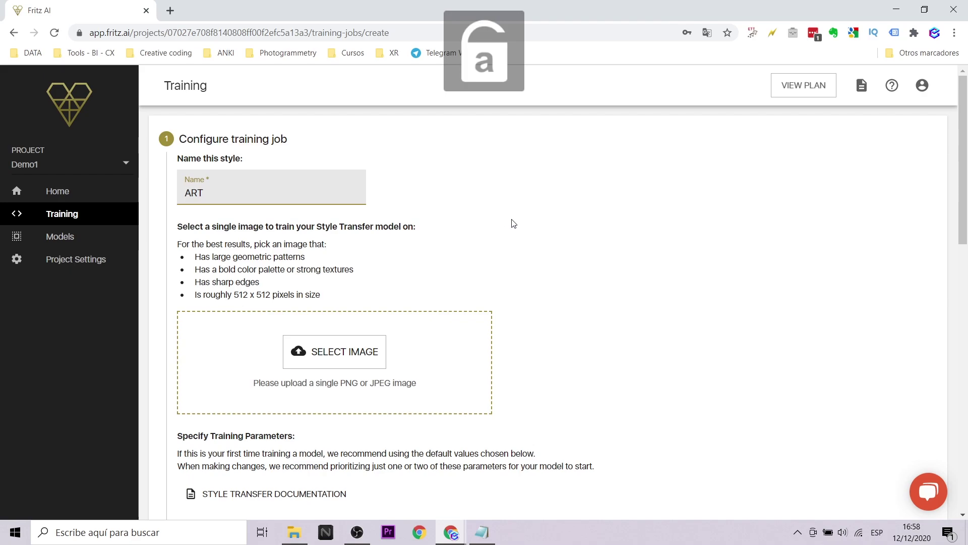
# Step: Upload the image "1" from the SnapML new tools folder as the style image for training
pyautogui.click(346, 359)
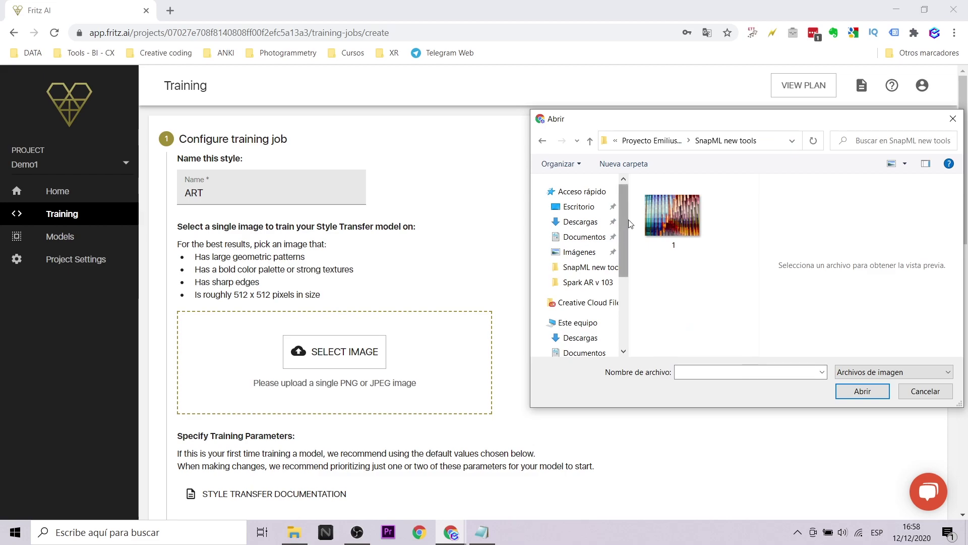
pyautogui.click(673, 223)
pyautogui.click(862, 392)
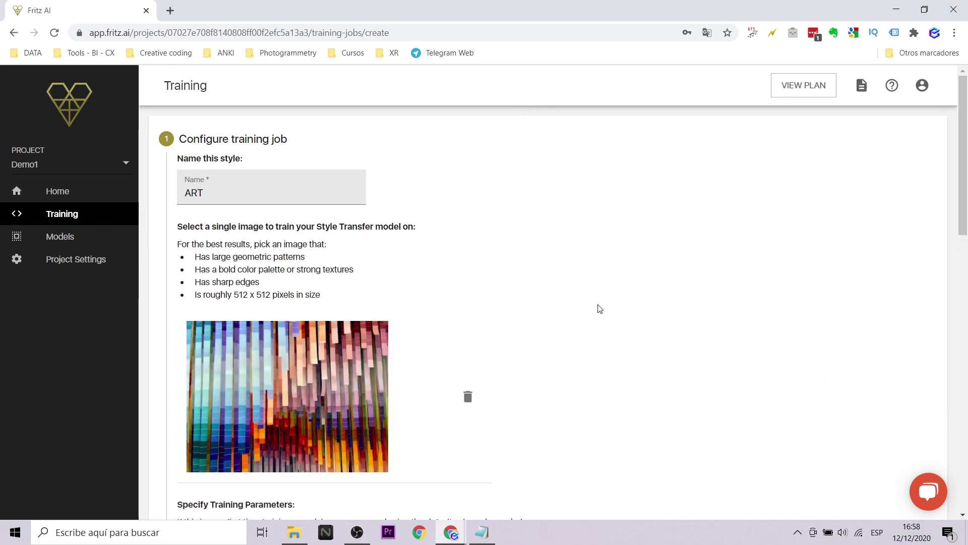
# Step: Open the Style Transfer documentation for the training parameters in a separate browser tab
pyautogui.scroll(-3, 599, 305)
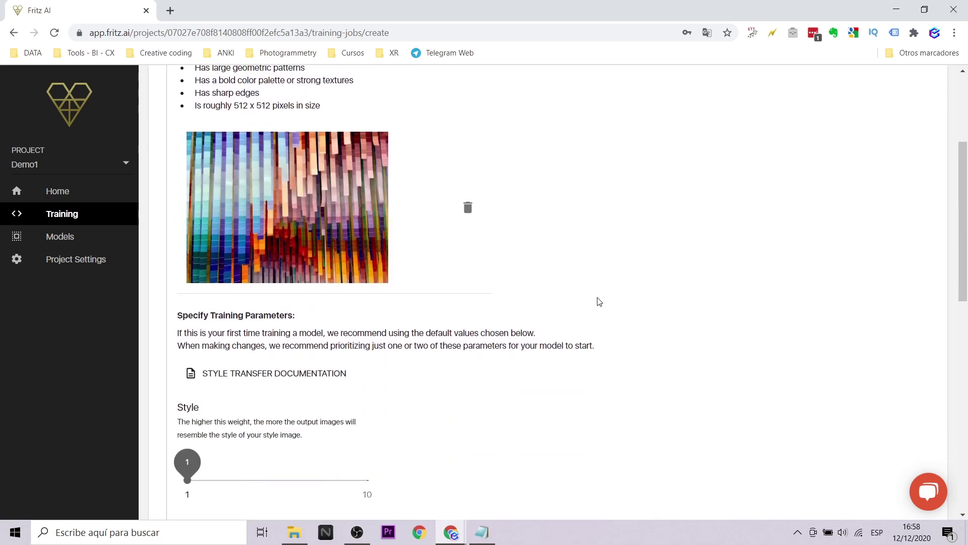
pyautogui.scroll(-1, 599, 302)
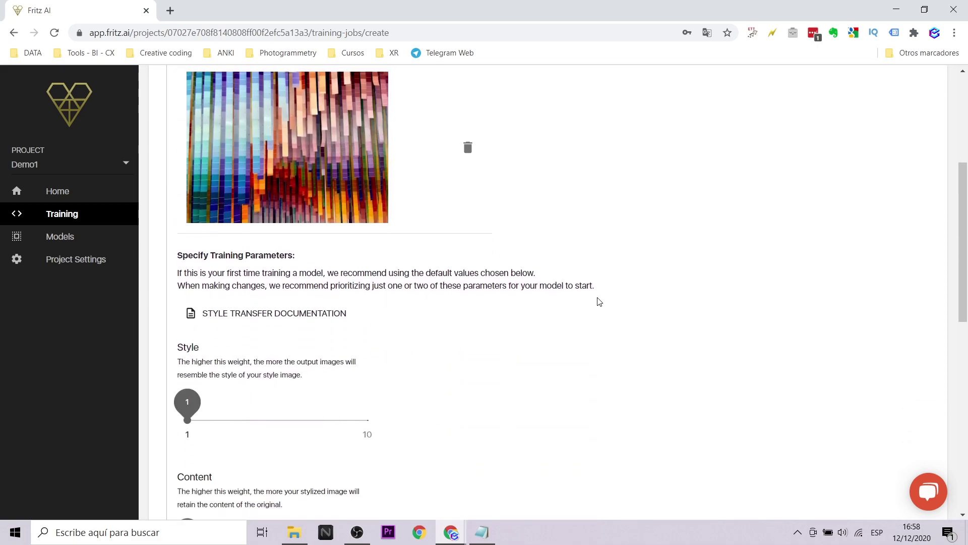
pyautogui.scroll(-2, 580, 304)
pyautogui.rightClick(268, 186)
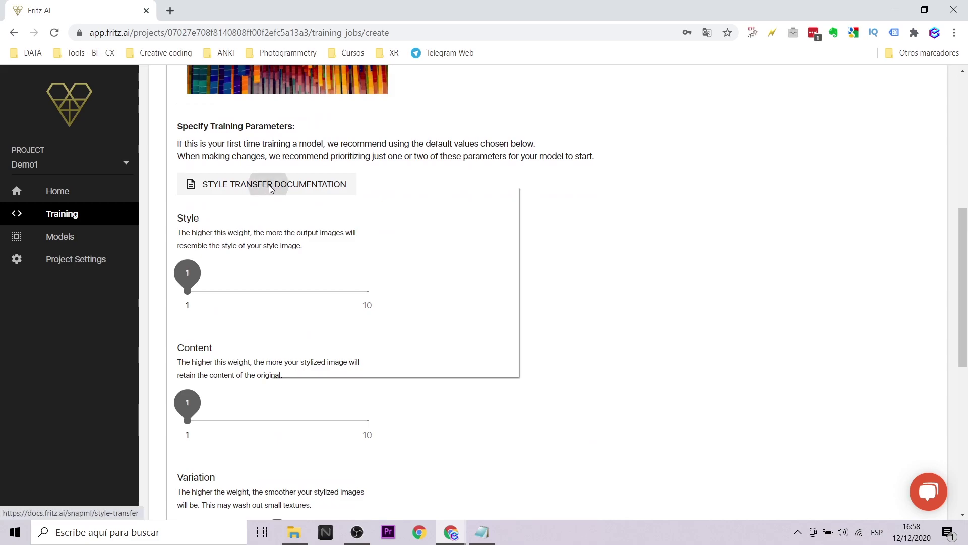
pyautogui.click(312, 193)
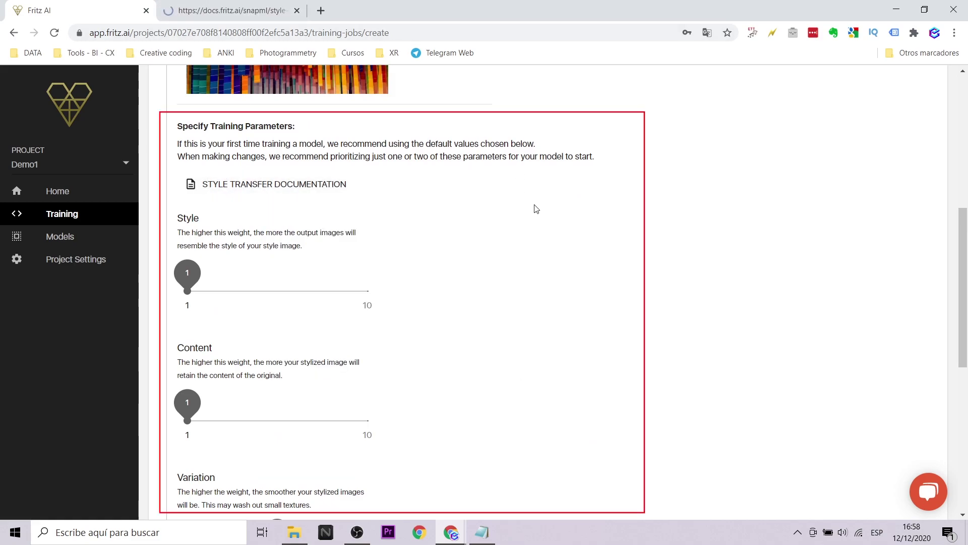
pyautogui.click(229, 10)
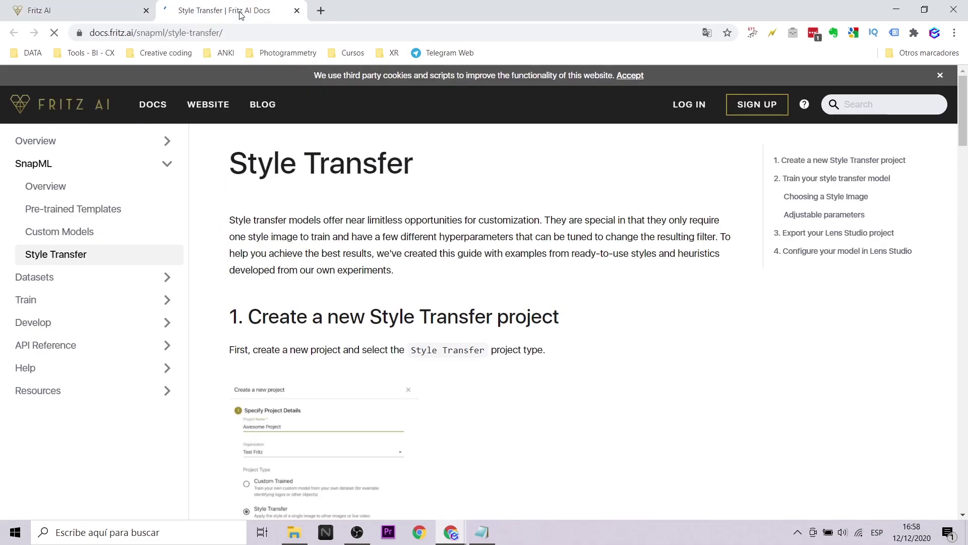
# Step: Examine the documentation's style image guidance and table of example styles with their weights, and return to the training form
pyautogui.scroll(-10, 633, 330)
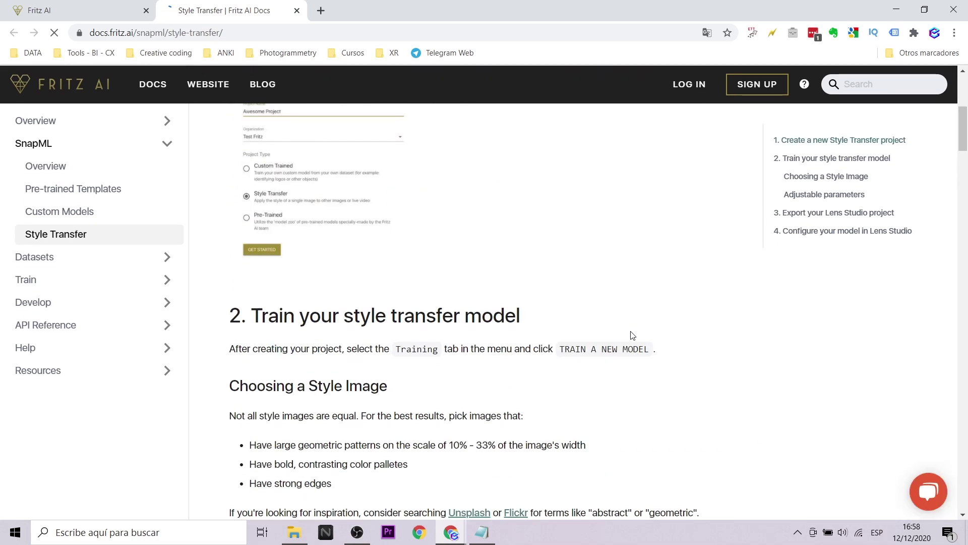
pyautogui.scroll(-8, 632, 335)
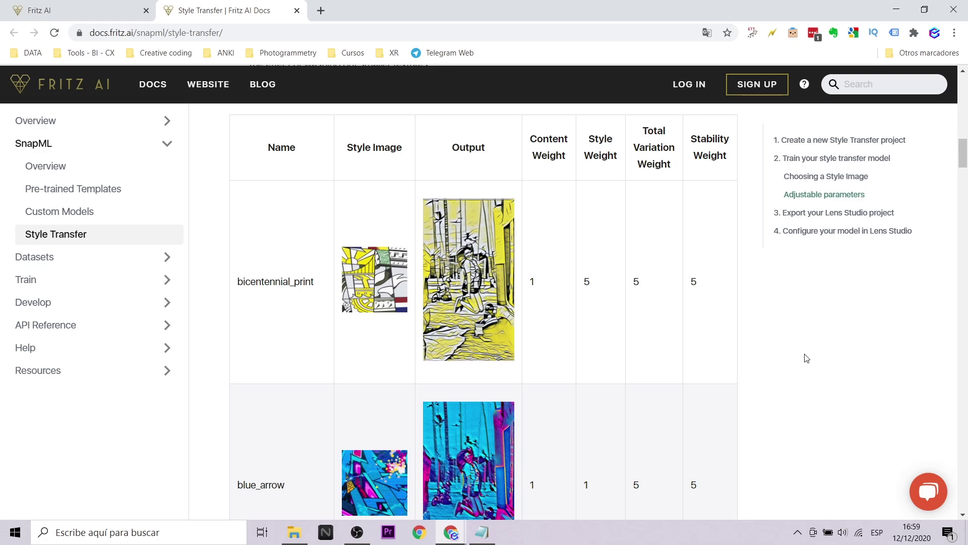
pyautogui.scroll(-6, 658, 315)
pyautogui.scroll(5, 660, 274)
pyautogui.scroll(-7, 664, 273)
pyautogui.scroll(1, 664, 273)
pyautogui.scroll(-8, 664, 274)
pyautogui.hotkey('ctrl', 'Tab')
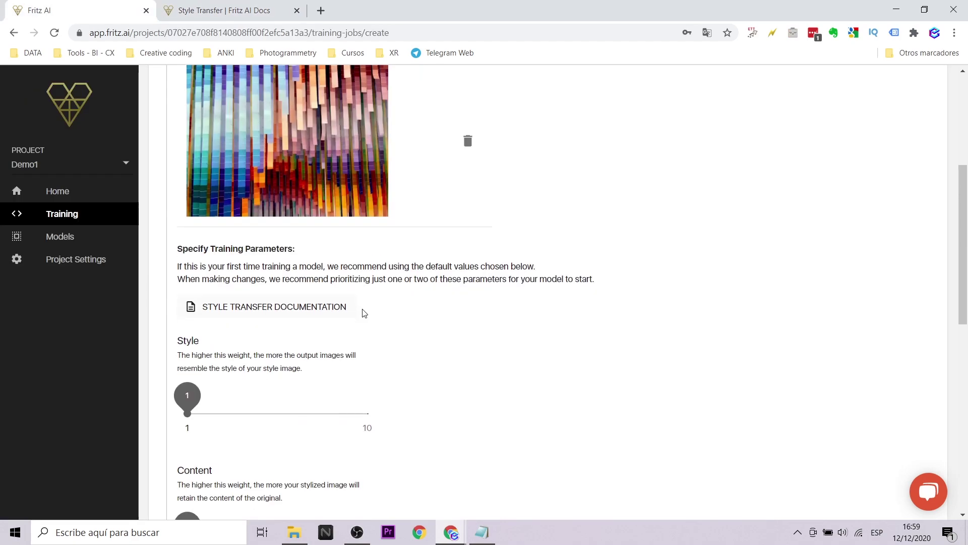
# Step: Try a Content weight of 7 and a Variation weight of 6 in the training parameters
pyautogui.scroll(-3, 361, 314)
pyautogui.moveTo(187, 355); pyautogui.dragTo(307, 345)
pyautogui.scroll(-3, 283, 330)
pyautogui.moveTo(281, 287); pyautogui.dragTo(295, 289)
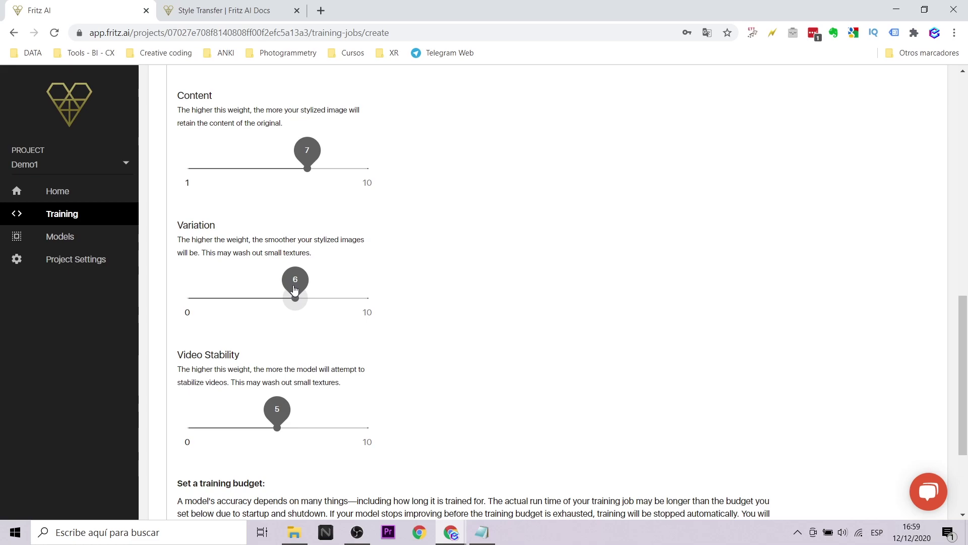
# Step: Set the training parameters to a Style weight of 2, a Content weight of 6 and a Variation weight of 5
pyautogui.scroll(5, 459, 274)
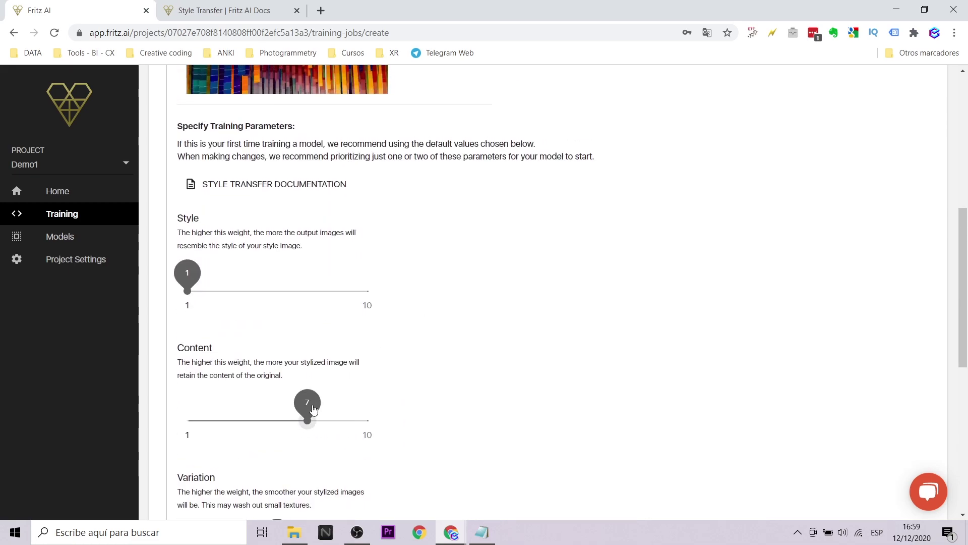
pyautogui.moveTo(313, 408); pyautogui.dragTo(288, 410)
pyautogui.moveTo(187, 274); pyautogui.dragTo(208, 275)
# Step: Continue with a training budget of 2 compute hours and review the training job's confirmation summary
pyautogui.scroll(-8, 471, 294)
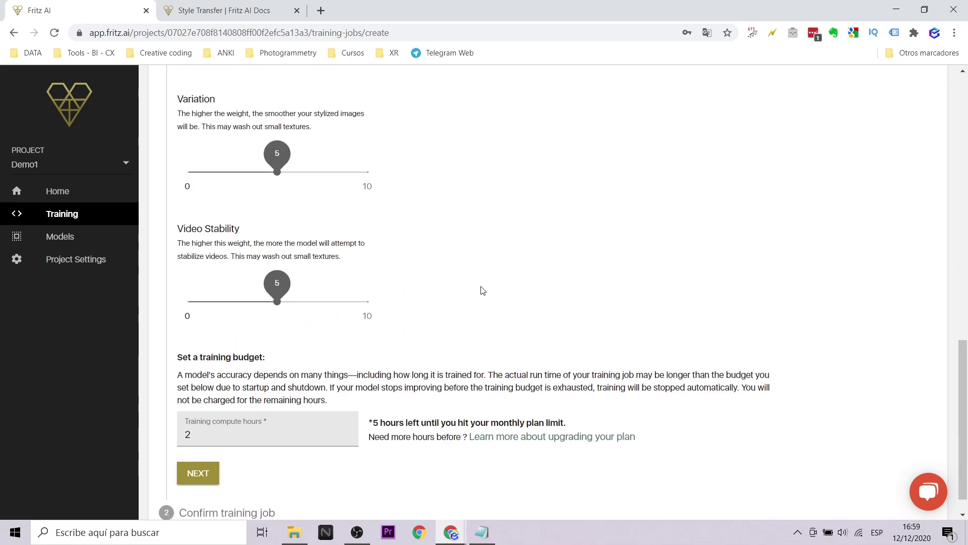
pyautogui.scroll(-1, 482, 291)
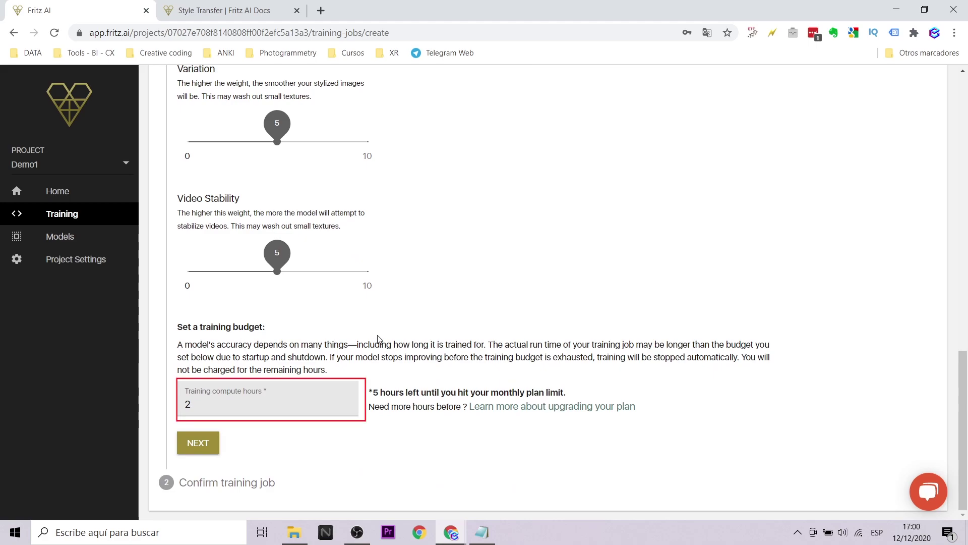
pyautogui.click(209, 449)
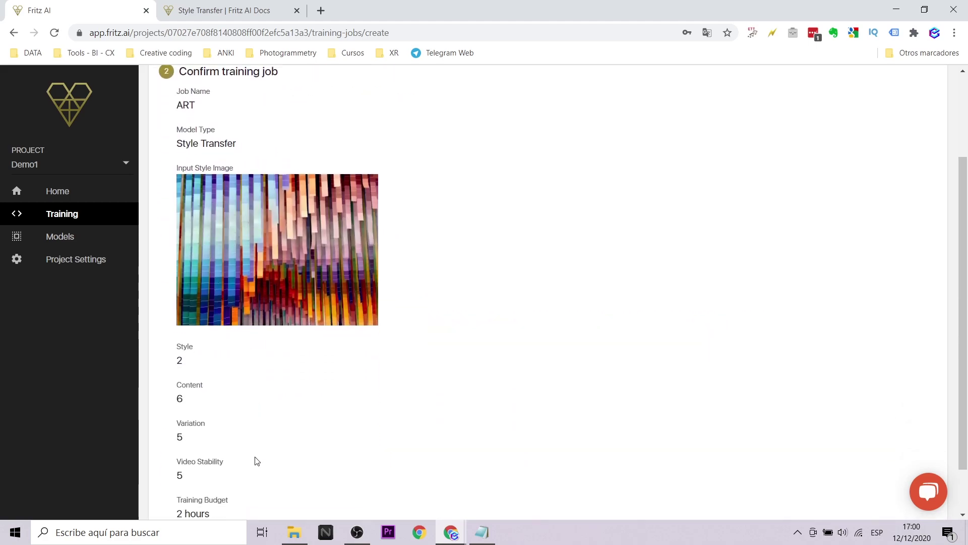
pyautogui.scroll(-3, 458, 232)
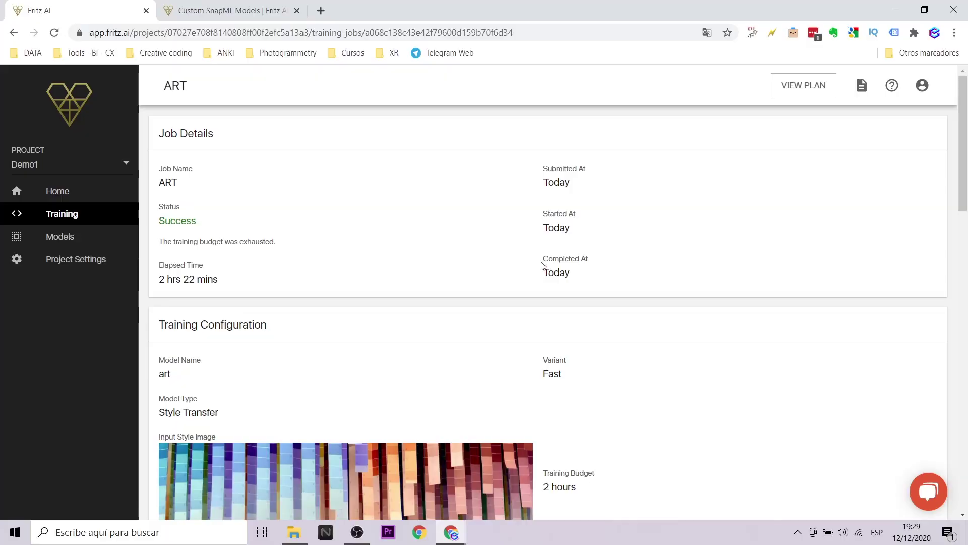
# Step: Examine the ART training job's details, training configuration and sample images with the style applied
pyautogui.scroll(-5, 776, 242)
pyautogui.scroll(-15, 779, 248)
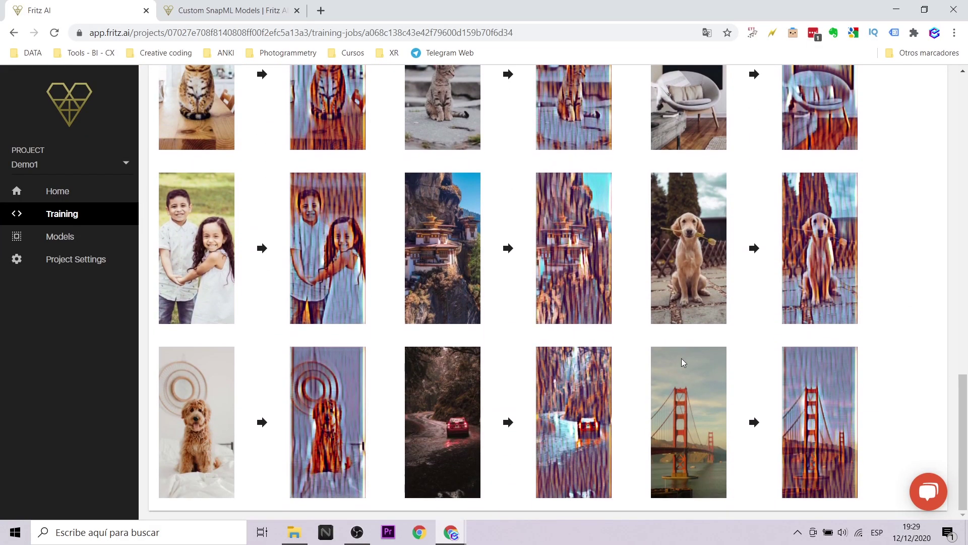
pyautogui.scroll(1, 681, 358)
pyautogui.scroll(18, 578, 339)
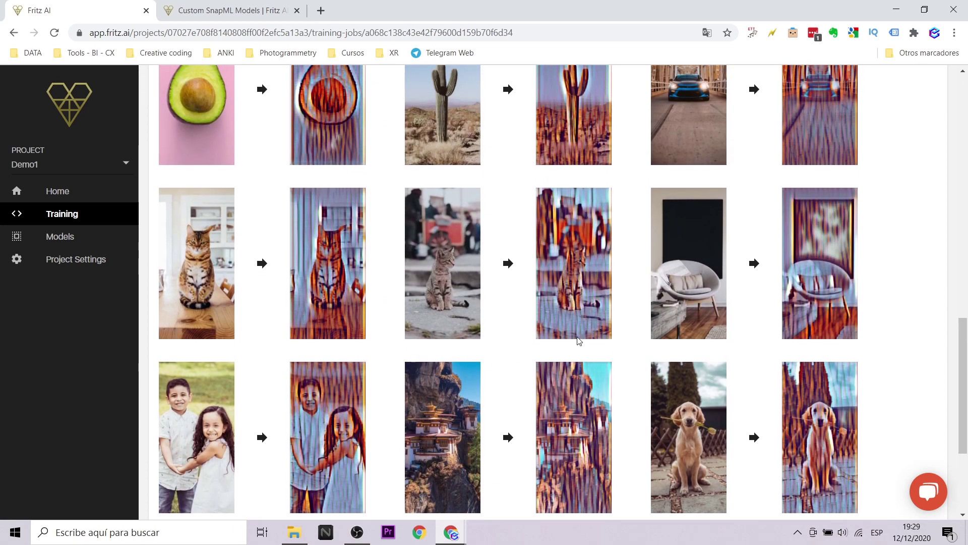
pyautogui.scroll(2, 416, 312)
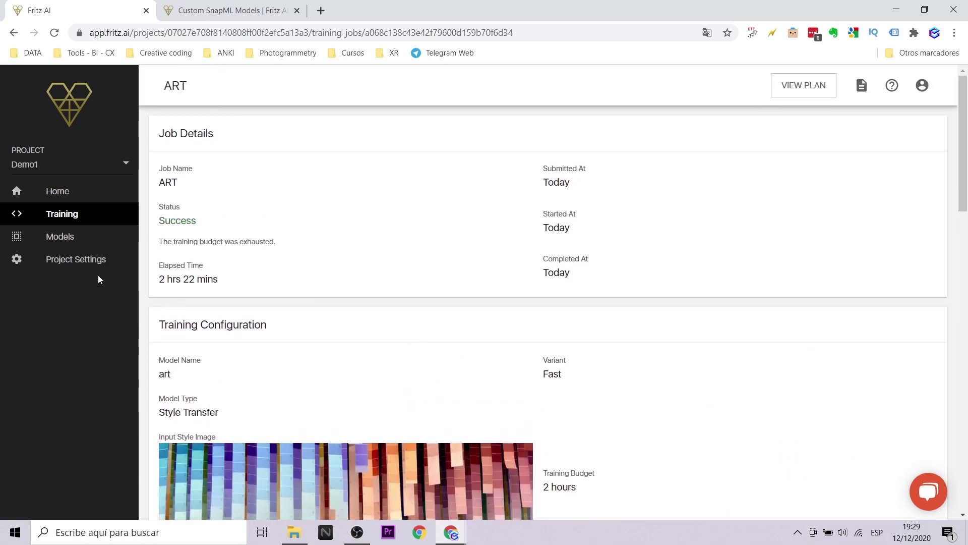
# Step: Download the trained "art" model from the project's models as a Lens Studio Project
pyautogui.click(69, 239)
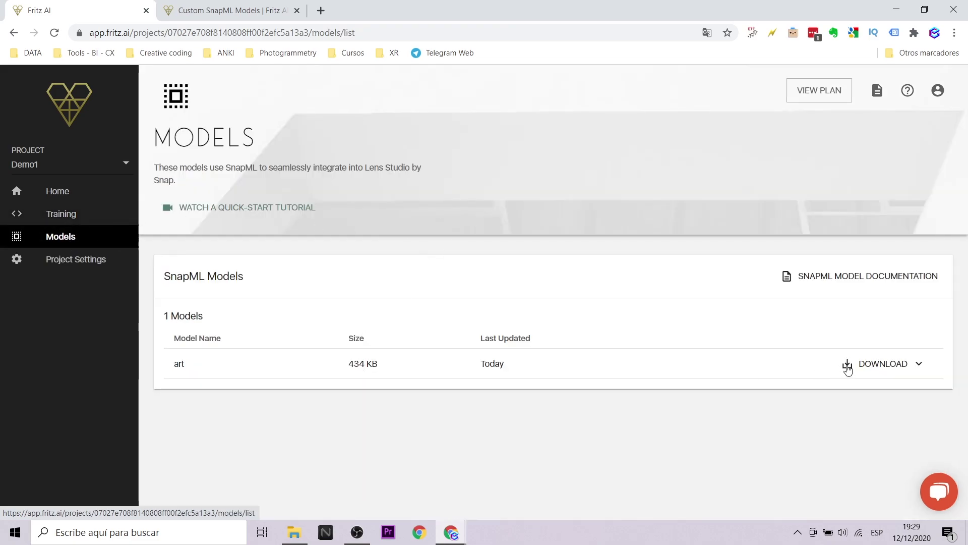
pyautogui.click(873, 364)
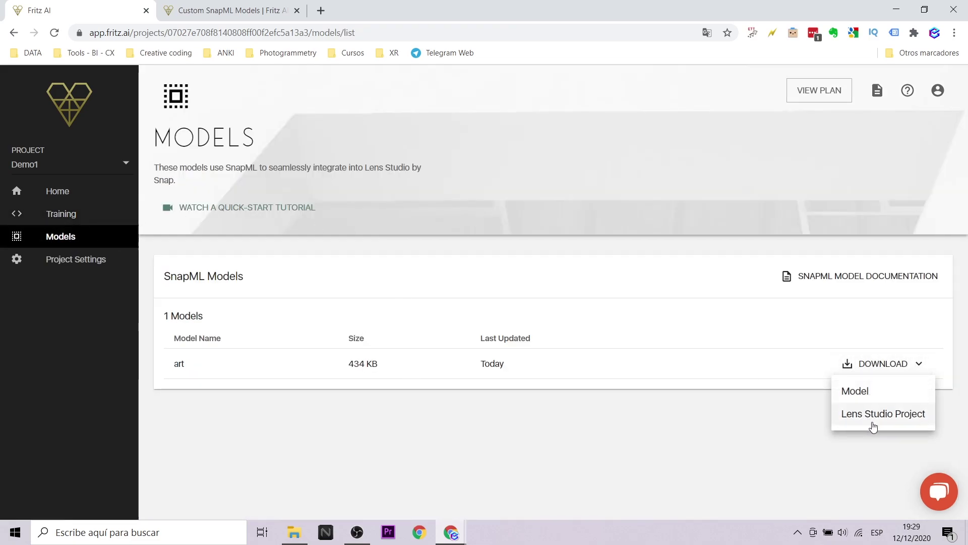
pyautogui.click(902, 415)
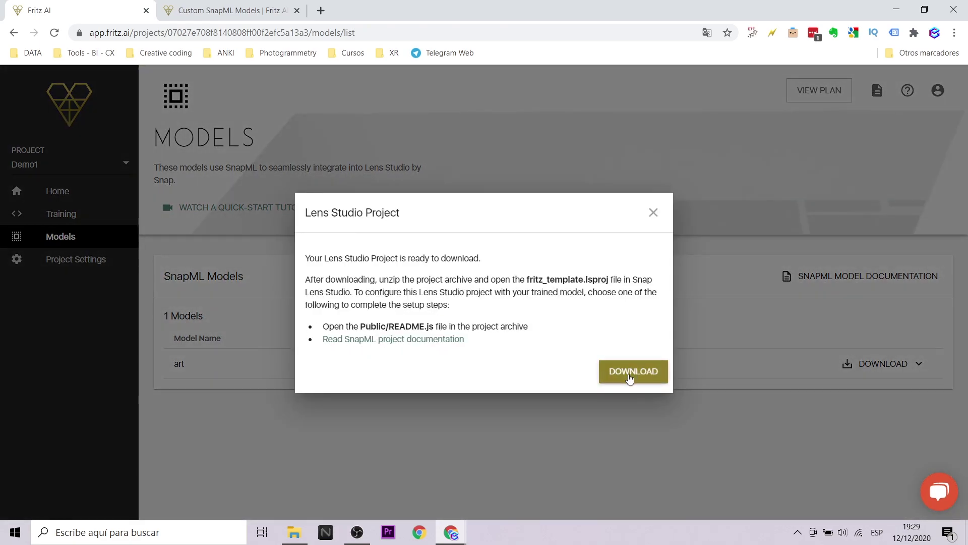
pyautogui.click(631, 373)
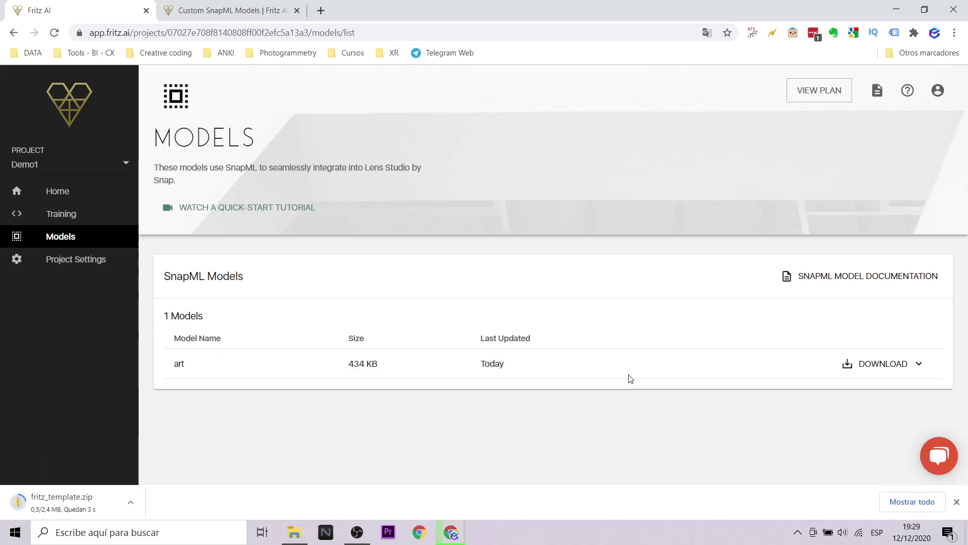
# Step: Extract the downloaded fritz_template.zip contents into a new folder named Fritz Style transfer inside SnapML new tools
pyautogui.click(73, 507)
pyautogui.moveTo(304, 270); pyautogui.dragTo(117, 146)
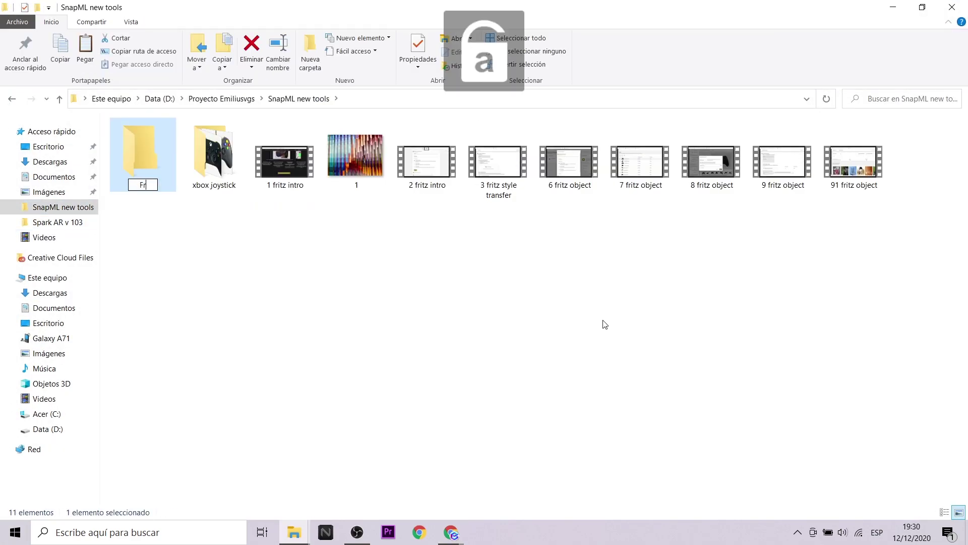
pyautogui.write('itz Style tra')
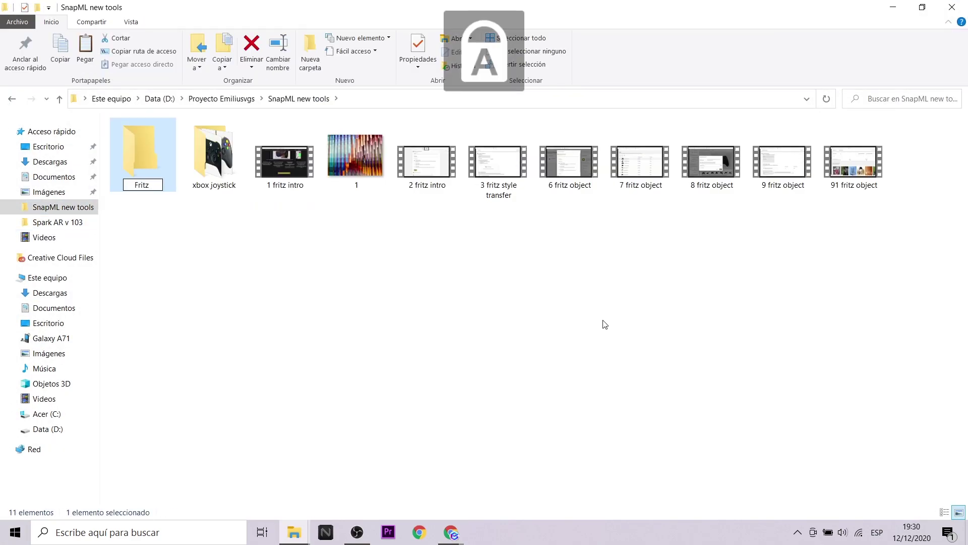
pyautogui.press('Return')
pyautogui.press('Return')
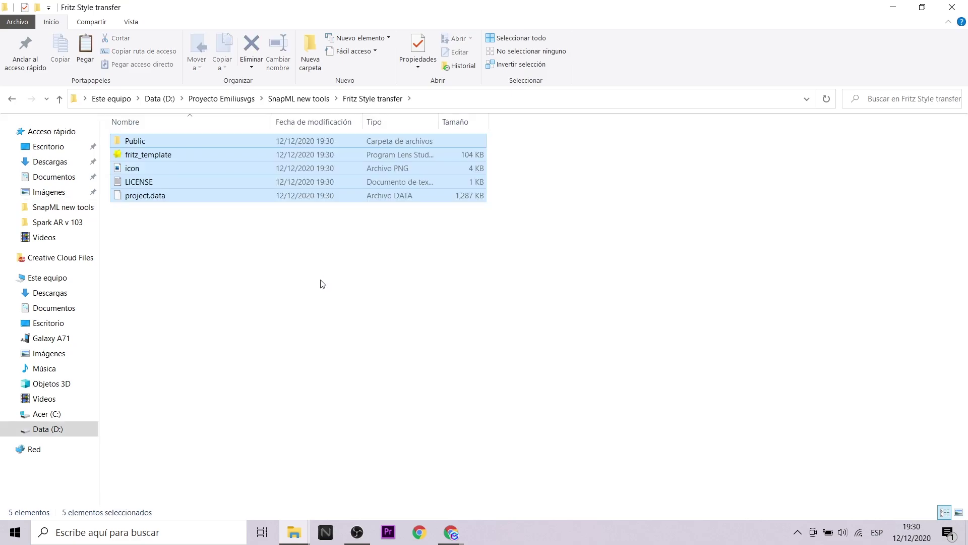
# Step: Open the extracted fritz_template project in Lens Studio
pyautogui.click(226, 158)
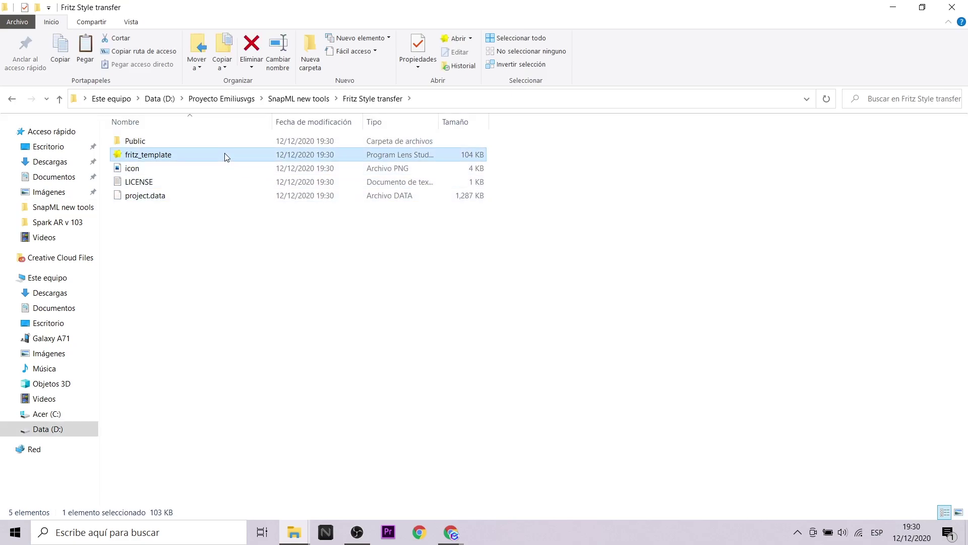
pyautogui.doubleClick(226, 157)
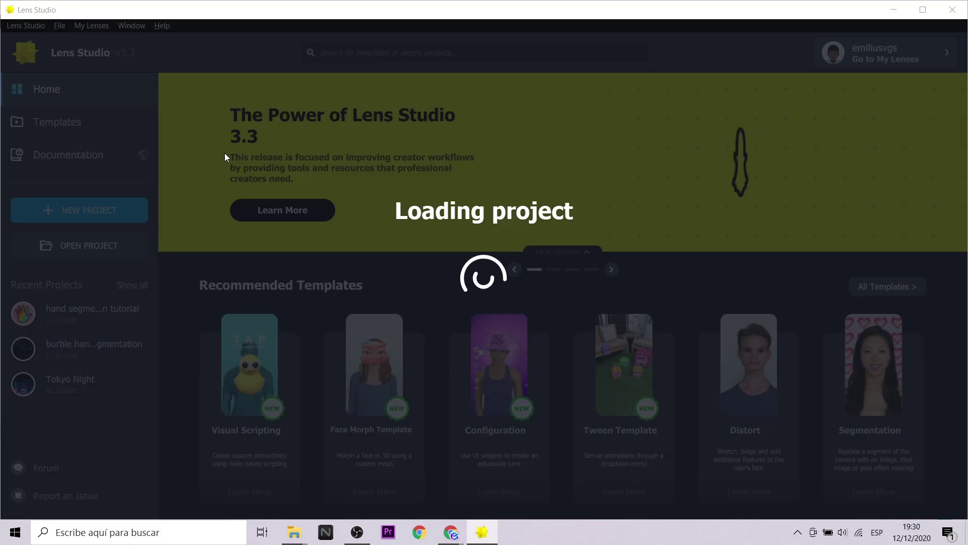
# Step: Import the Art model with its default input and output settings, compressing the project's resources, and reset the lens preview
pyautogui.press('Return')
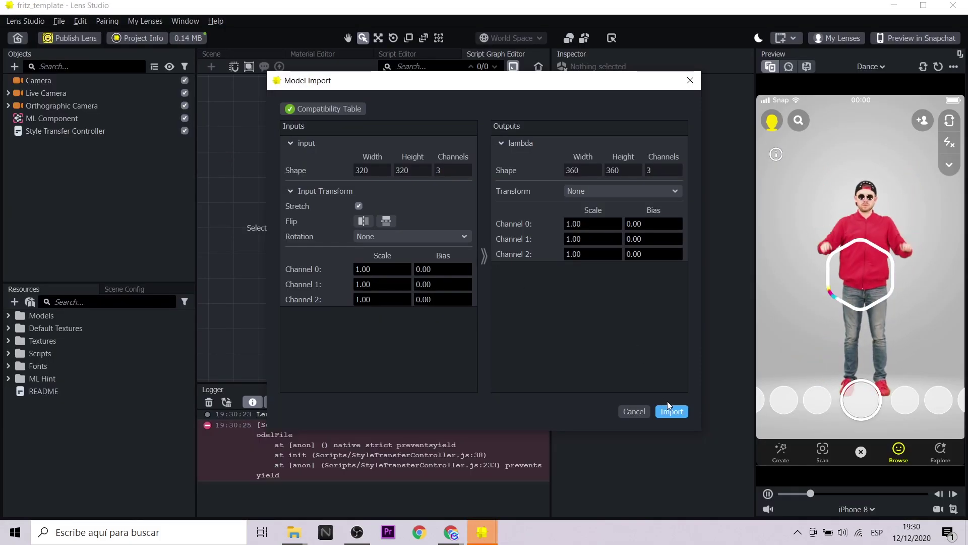
pyautogui.click(676, 411)
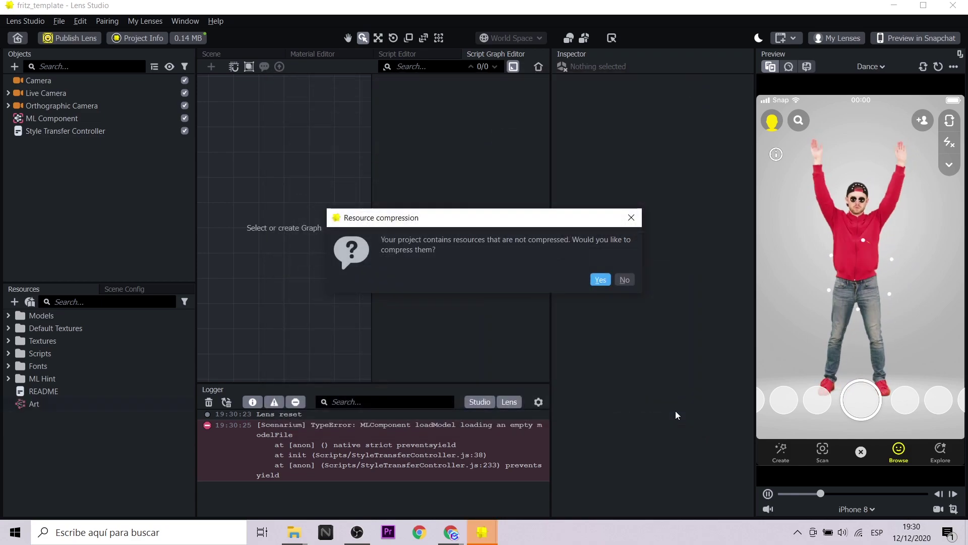
pyautogui.click(601, 282)
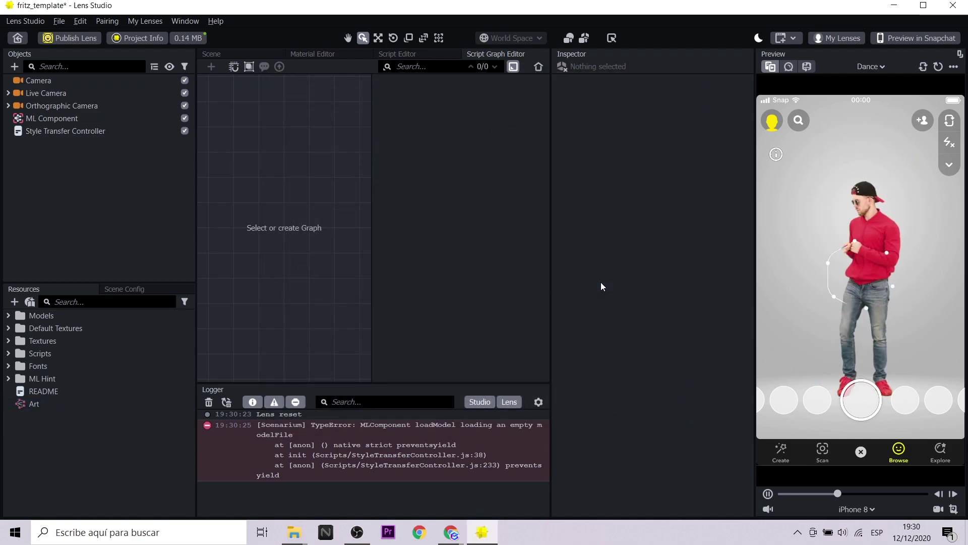
pyautogui.click(939, 67)
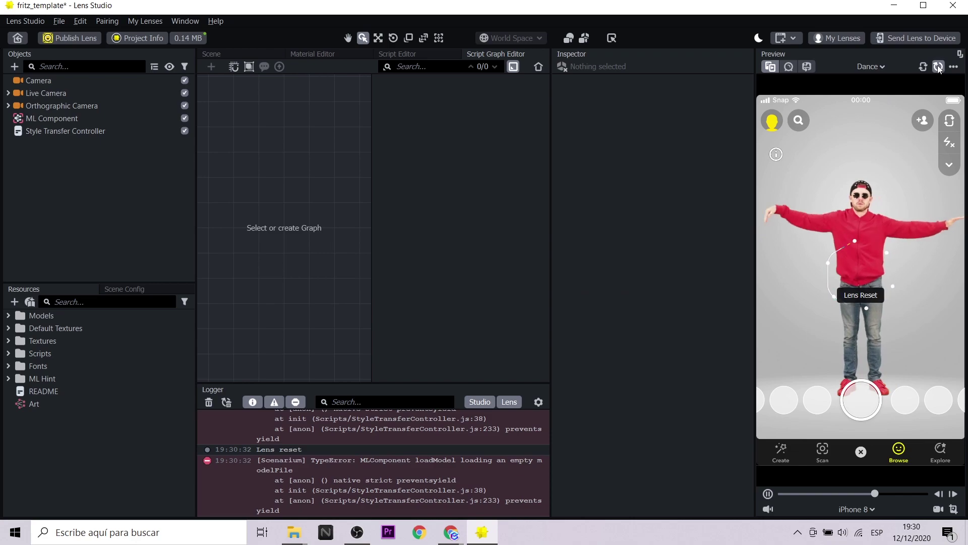
# Step: Assign the Art model to the ML Component and clear the logger
pyautogui.click(53, 118)
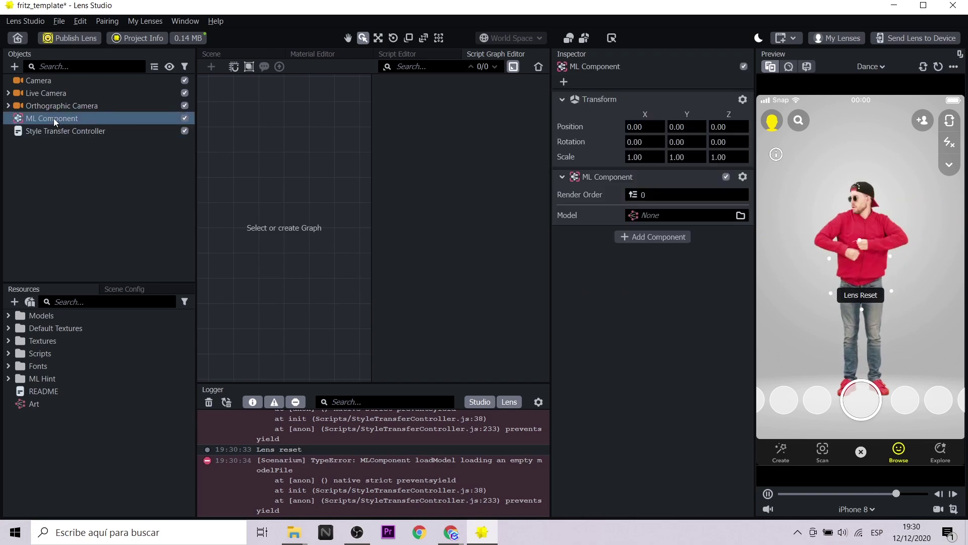
pyautogui.moveTo(36, 404); pyautogui.dragTo(682, 216)
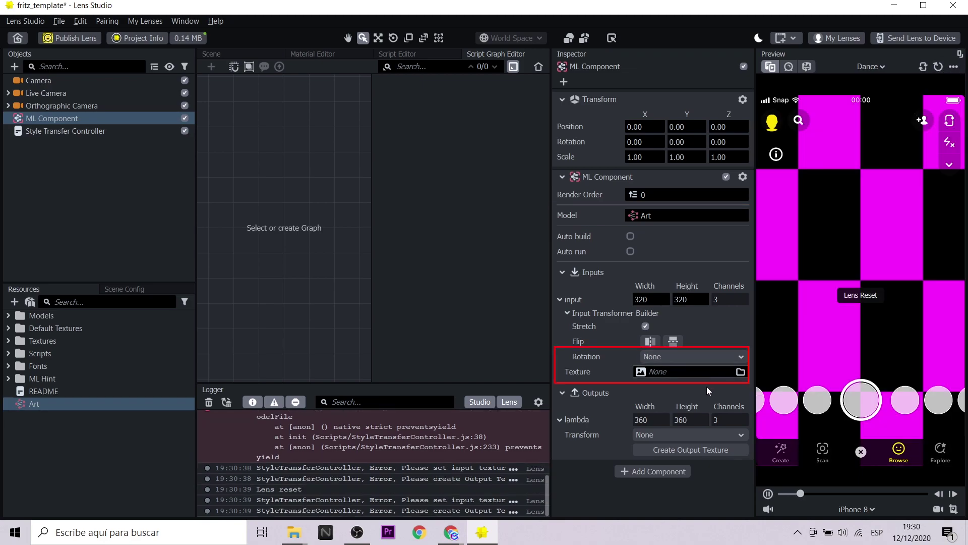
pyautogui.click(208, 402)
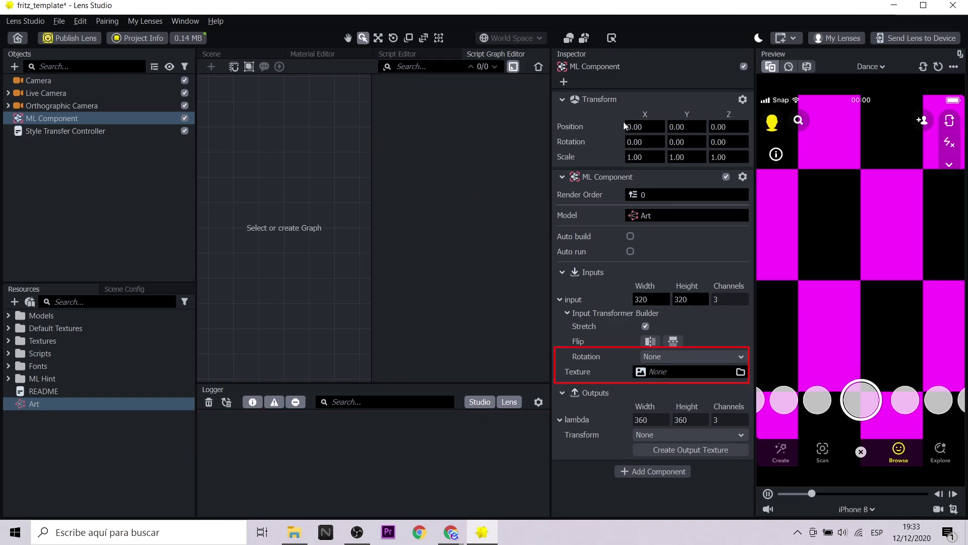
# Step: Set the ML Component's input texture to Device Camera Texture and create its output texture, refreshing the preview
pyautogui.click(685, 368)
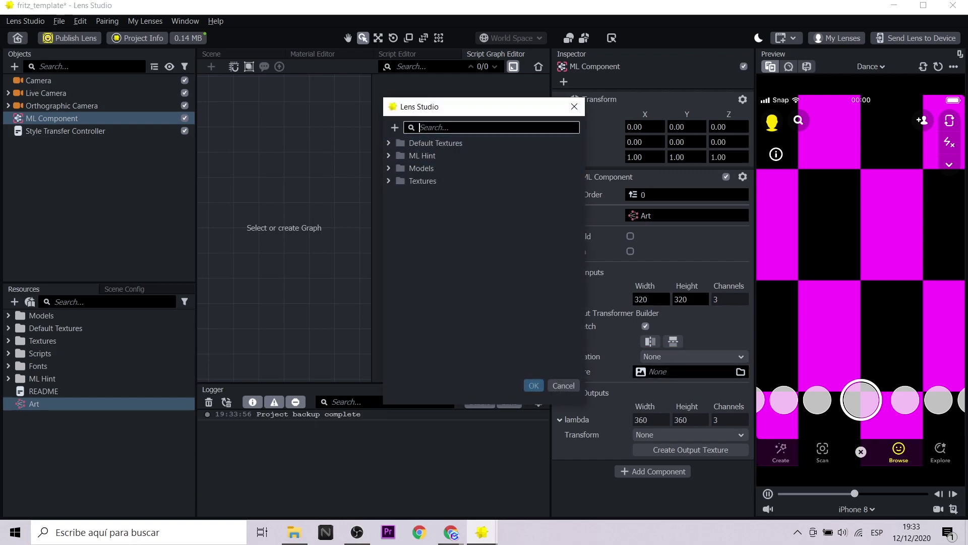
pyautogui.write('de')
pyautogui.click(476, 157)
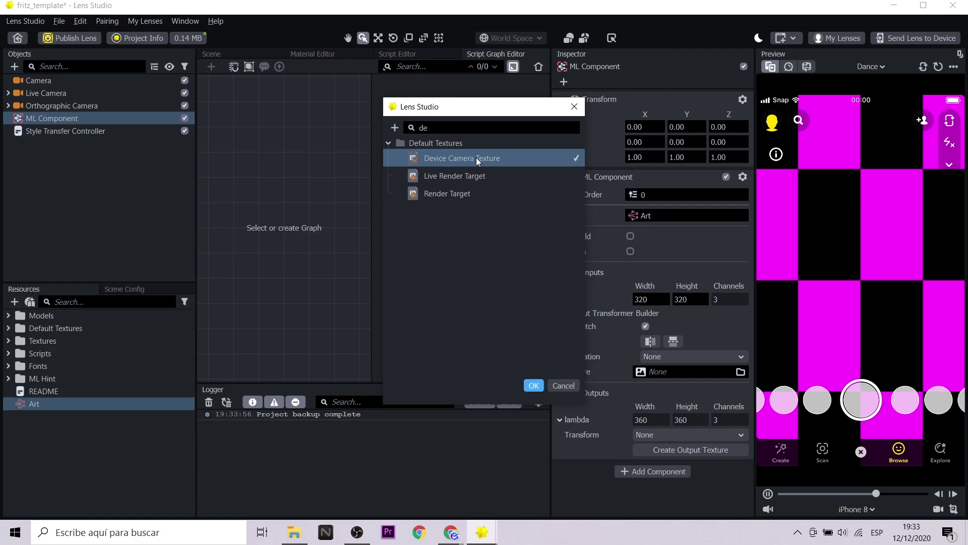
pyautogui.click(533, 385)
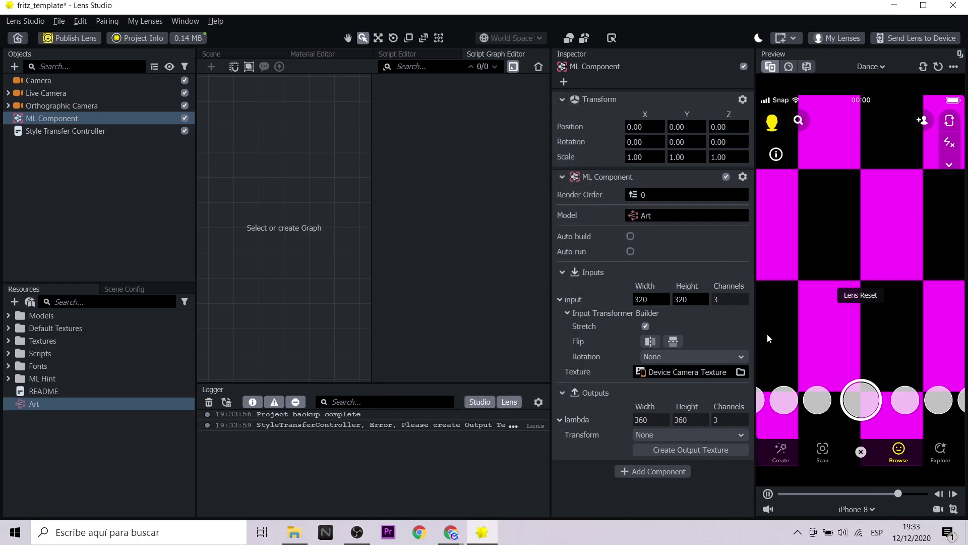
pyautogui.click(684, 449)
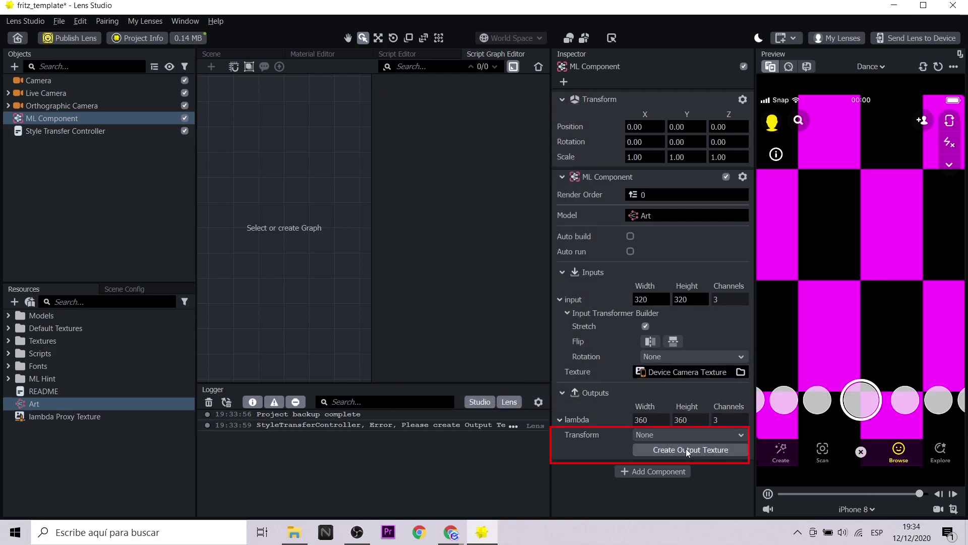
pyautogui.click(938, 67)
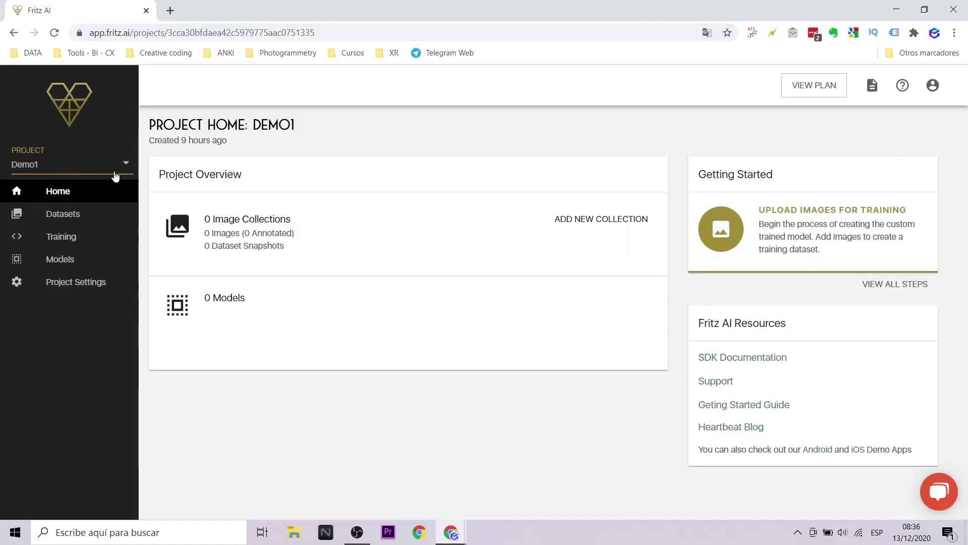
# Step: In Fritz AI, set up a new Custom Trained project named Demo 2 with the Image Segmentation model type
pyautogui.click(101, 169)
pyautogui.click(78, 188)
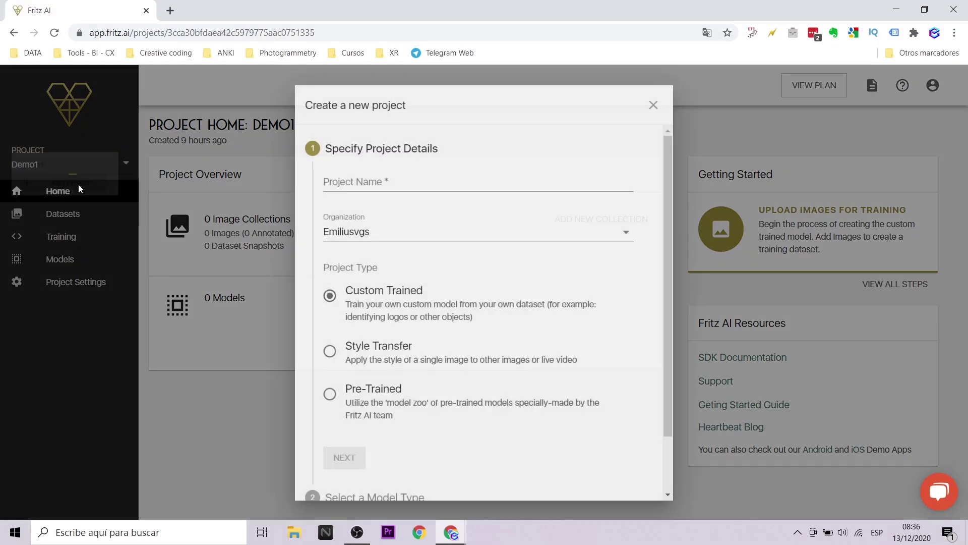
pyautogui.click(417, 184)
pyautogui.press('capslock')
pyautogui.write('D')
pyautogui.press('capslock')
pyautogui.write('emo')
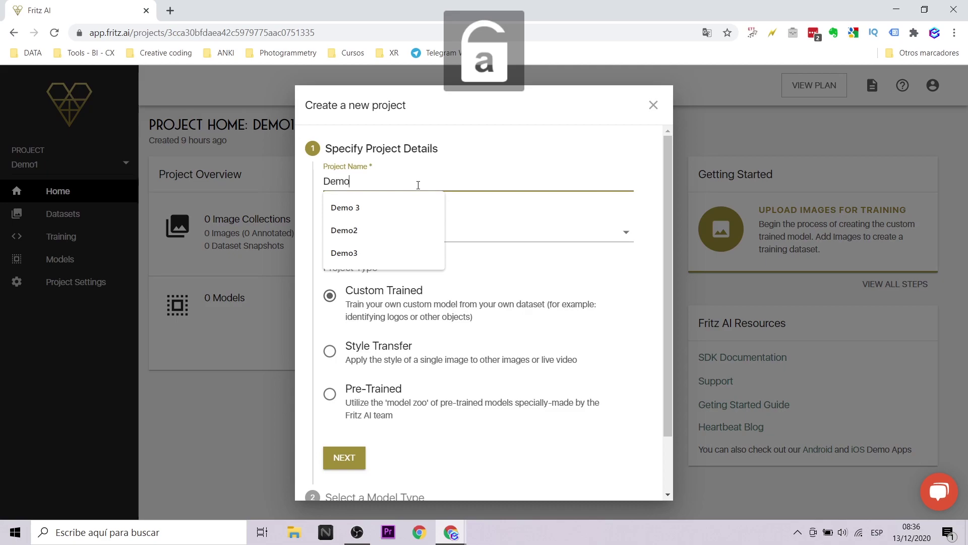
pyautogui.write(' 2')
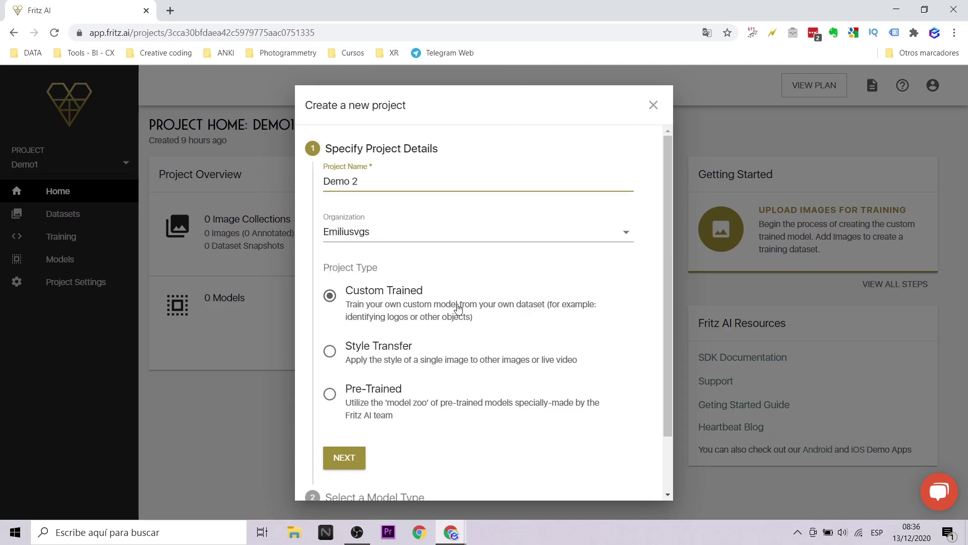
pyautogui.scroll(-2, 505, 297)
pyautogui.click(344, 394)
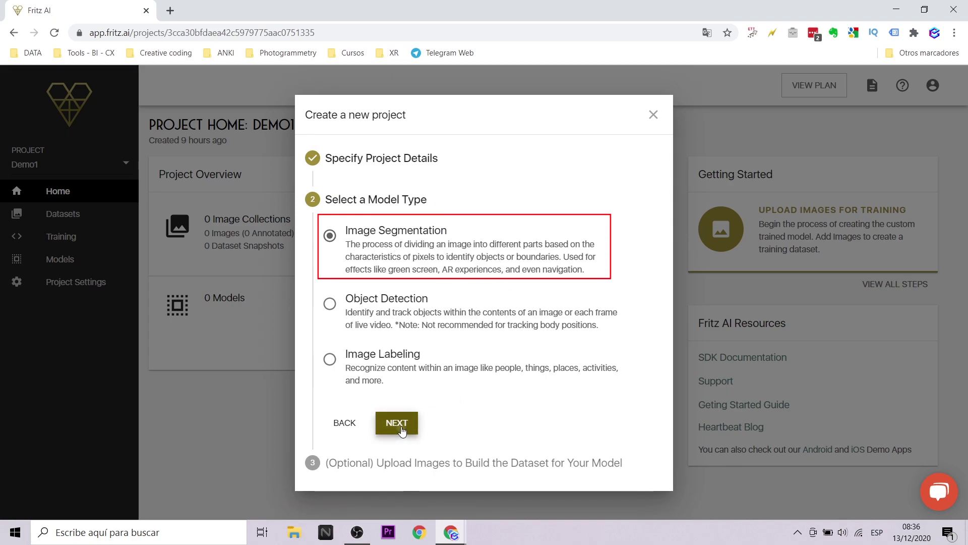
pyautogui.click(396, 423)
# Step: Read the seed image upload guidance and the linked Seed Images documentation on making transparent PNGs
pyautogui.scroll(-4, 512, 281)
pyautogui.scroll(2, 514, 281)
pyautogui.scroll(-4, 514, 281)
pyautogui.scroll(4, 514, 281)
pyautogui.scroll(-2, 516, 279)
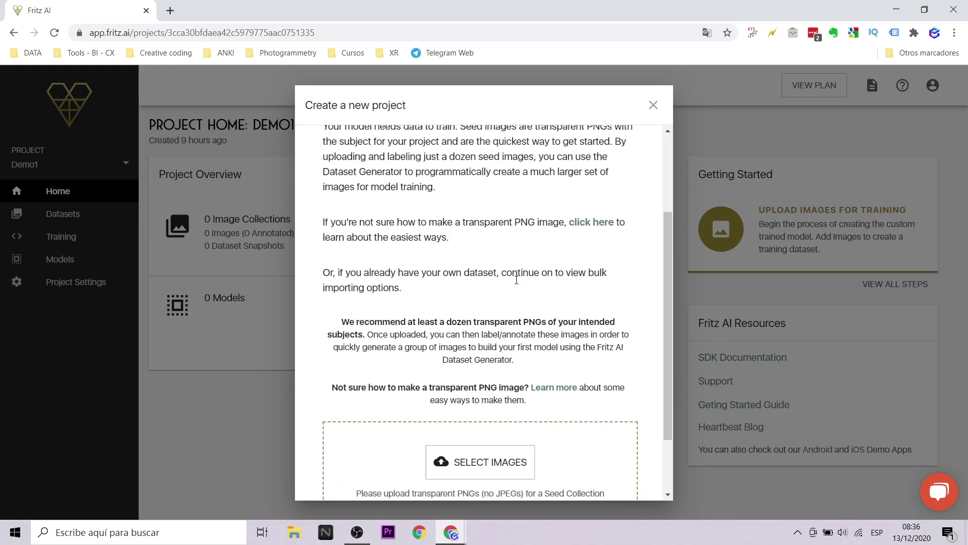
pyautogui.scroll(-2, 516, 279)
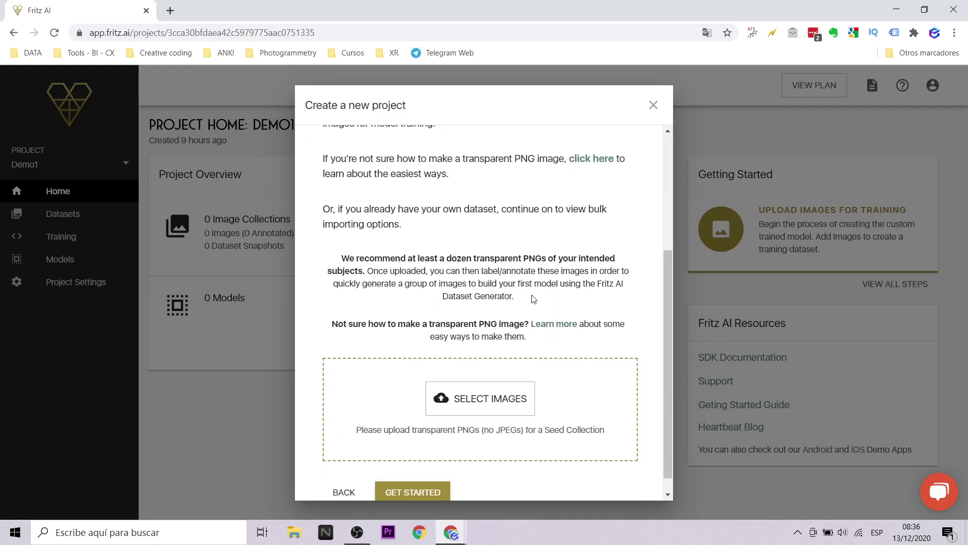
pyautogui.rightClick(553, 323)
pyautogui.click(605, 329)
pyautogui.click(232, 10)
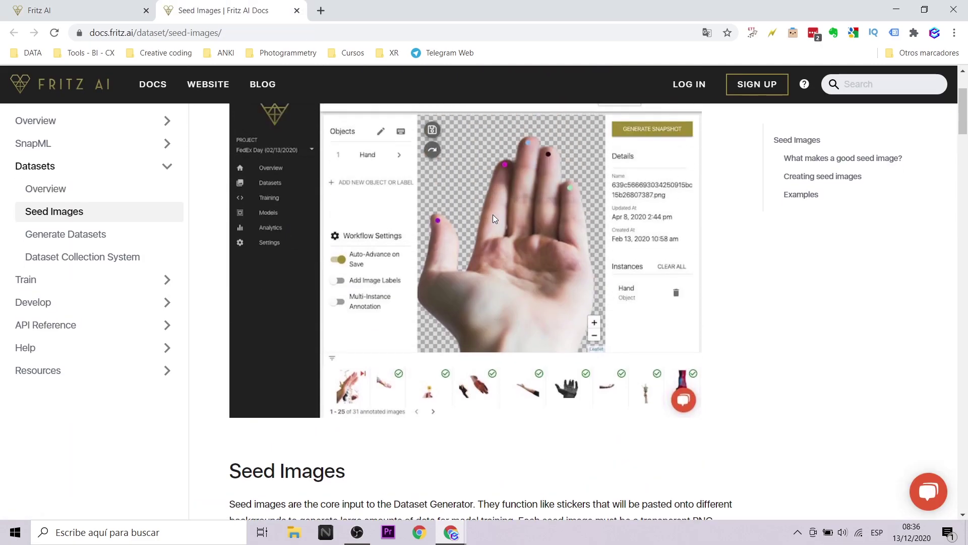
pyautogui.scroll(-10, 493, 218)
pyautogui.scroll(-15, 495, 217)
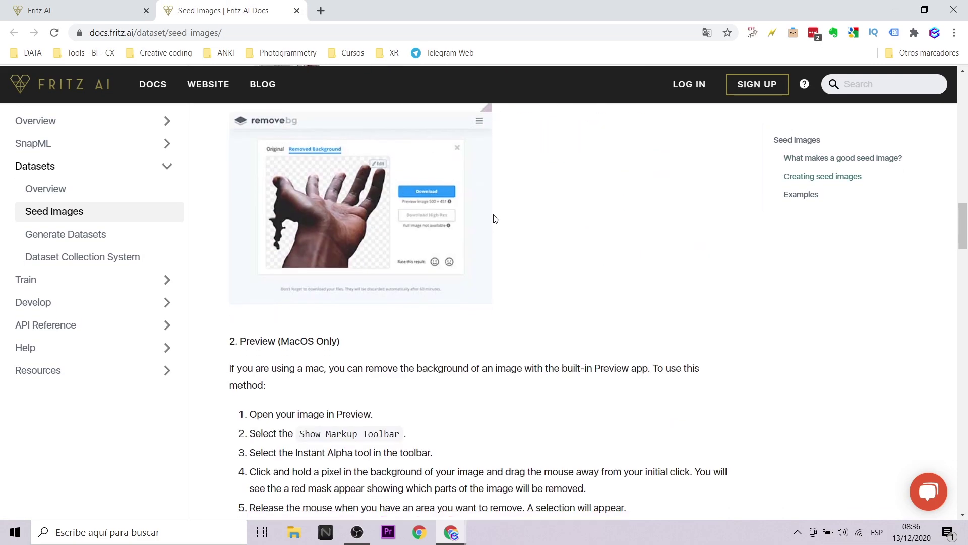
pyautogui.scroll(7, 496, 212)
pyautogui.scroll(15, 498, 213)
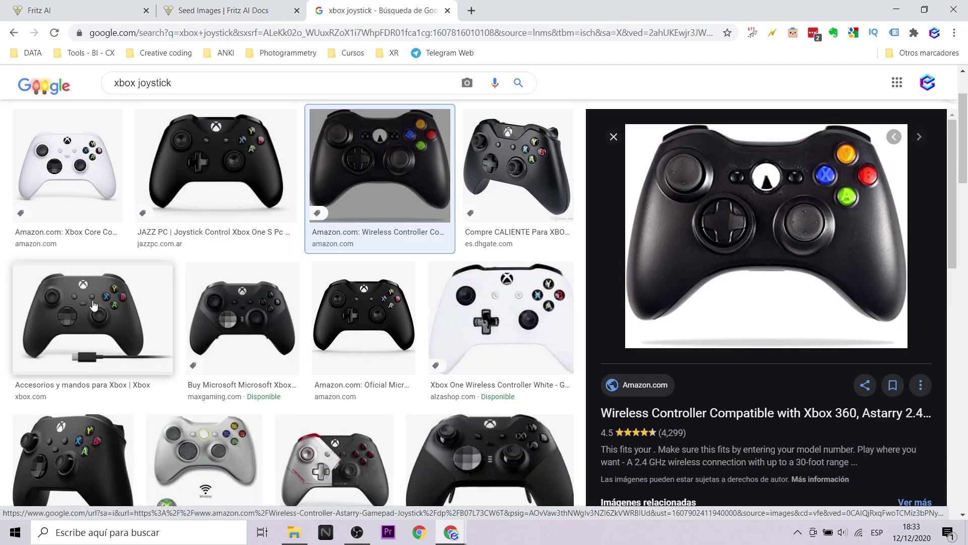
# Step: Pick a black controller from the xbox joystick image results, clip it out and save it as xbox joystick in SnapML new tools
pyautogui.click(94, 305)
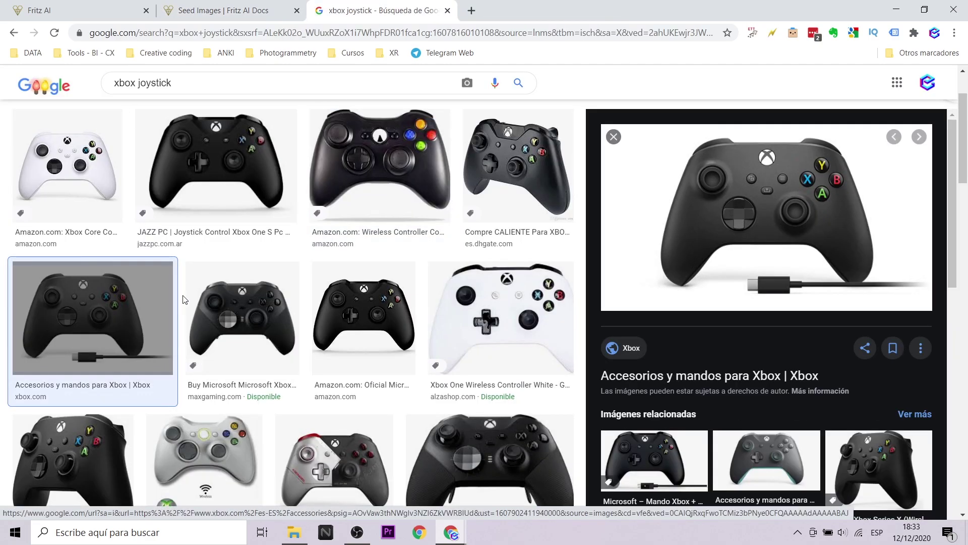
pyautogui.scroll(-6, 184, 299)
pyautogui.scroll(3, 184, 299)
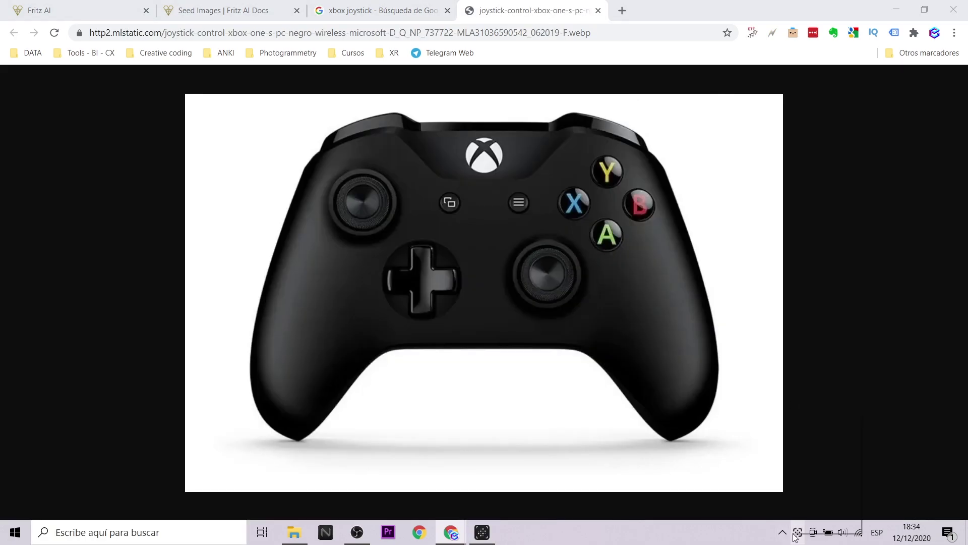
pyautogui.moveTo(202, 102); pyautogui.dragTo(770, 479)
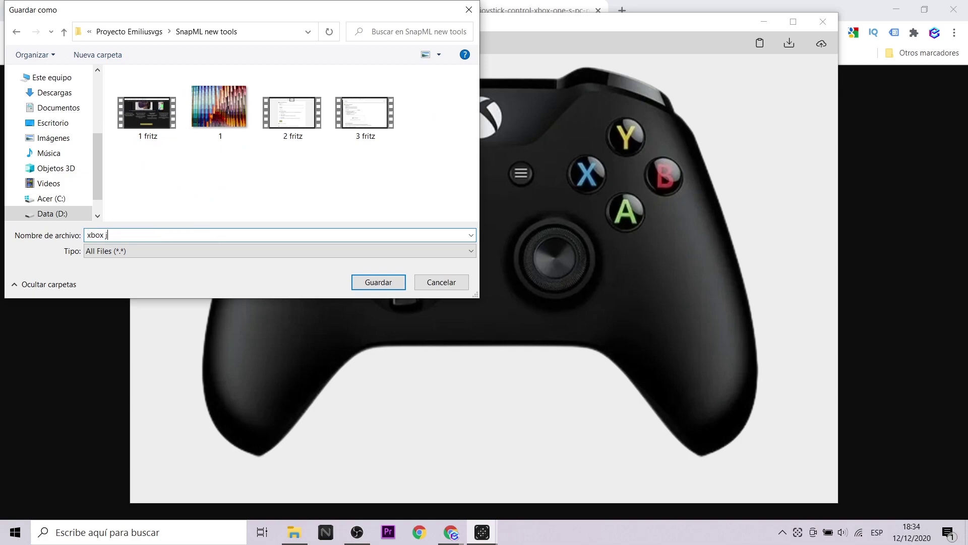
pyautogui.press('Return')
pyautogui.click(822, 20)
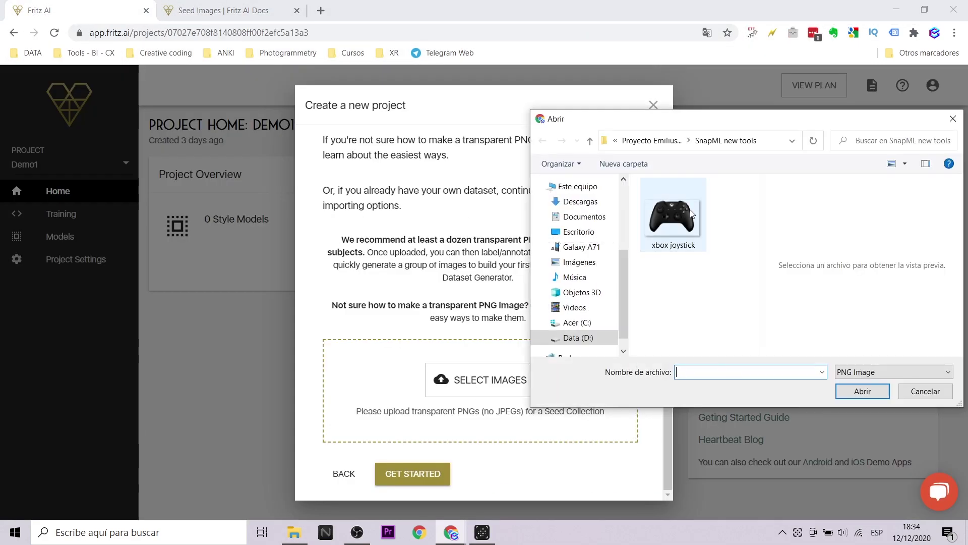
# Step: Add the xbox joystick PNG to the new project's seed images
pyautogui.doubleClick(673, 216)
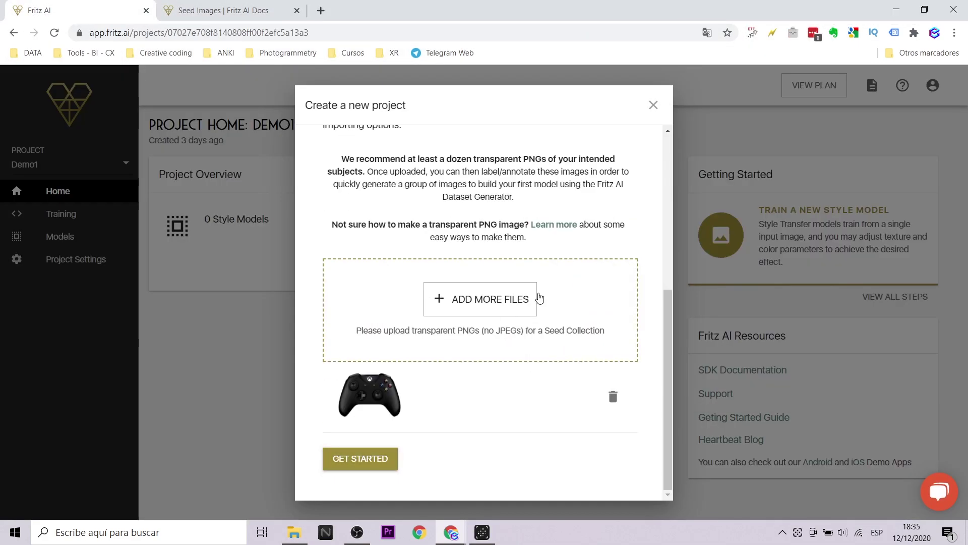
pyautogui.scroll(1, 538, 298)
pyautogui.scroll(-1, 515, 220)
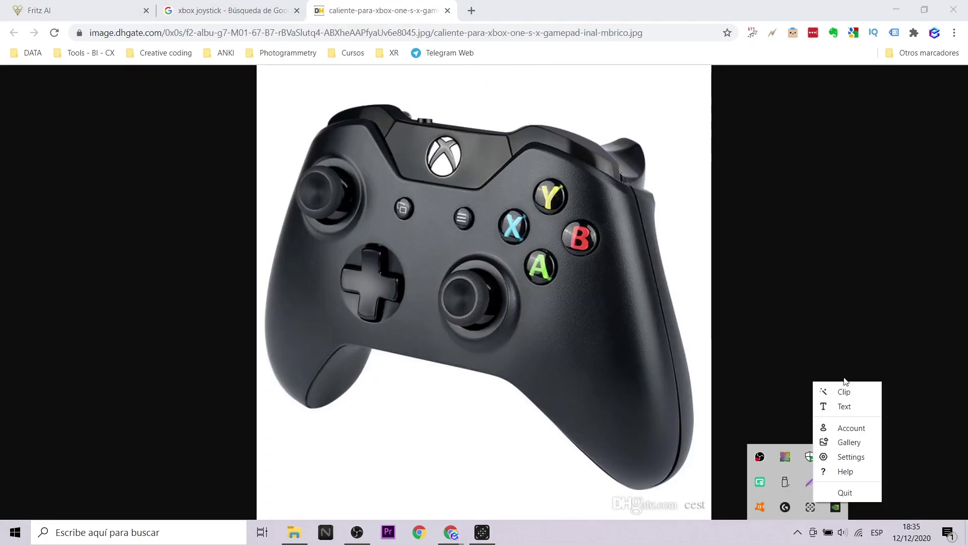
# Step: Clip several more Xbox controller pictures from the xbox joystick image results to serve as transparent seed images
pyautogui.click(847, 391)
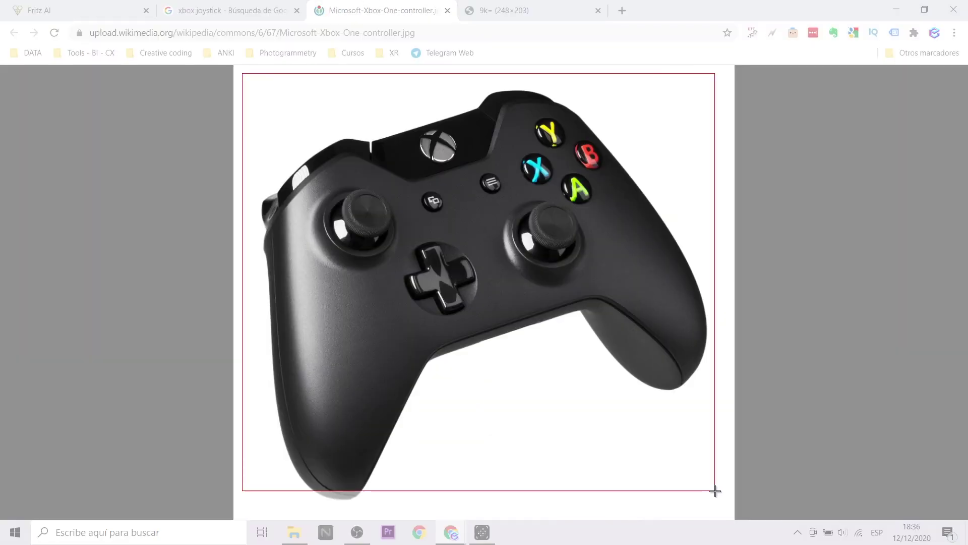
pyautogui.moveTo(713, 490); pyautogui.dragTo(712, 491)
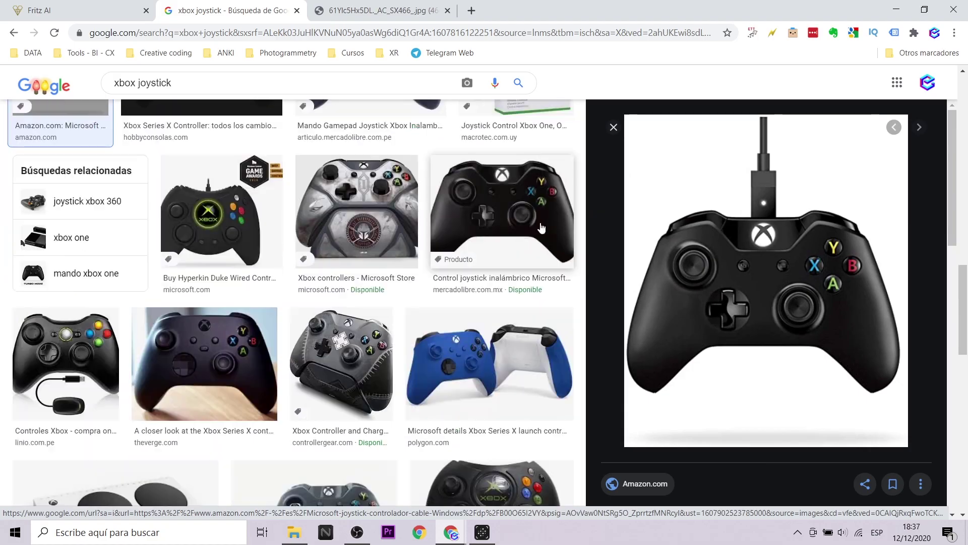
pyautogui.rightClick(720, 243)
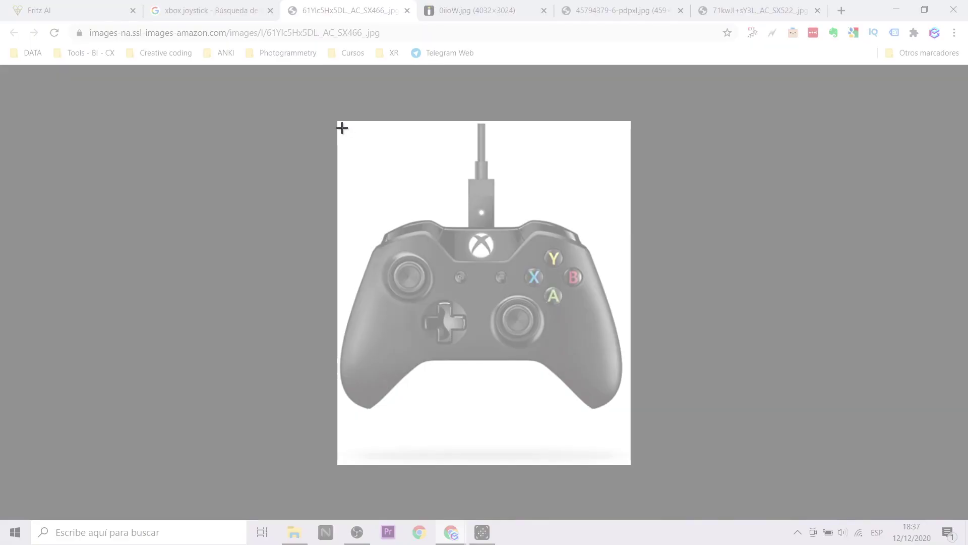
pyautogui.moveTo(342, 125); pyautogui.dragTo(630, 464)
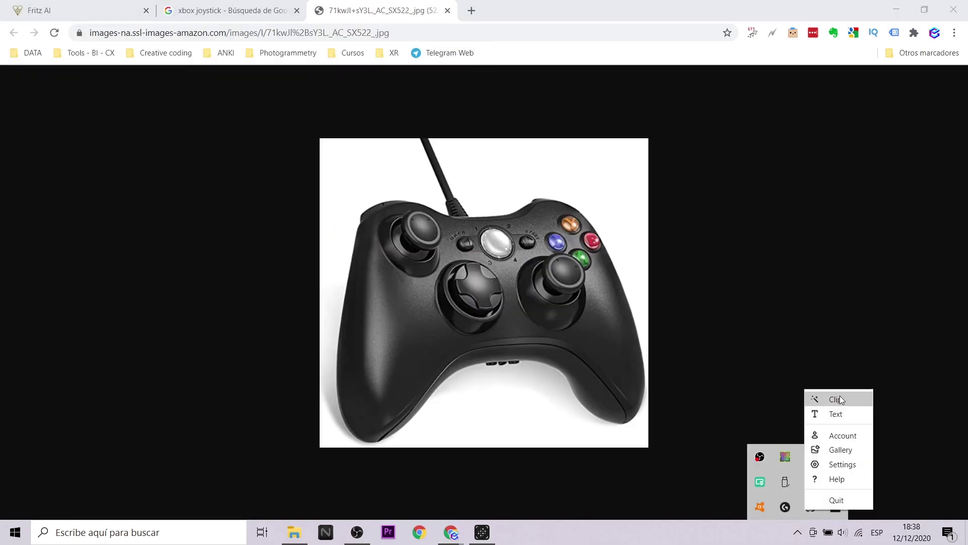
pyautogui.click(837, 398)
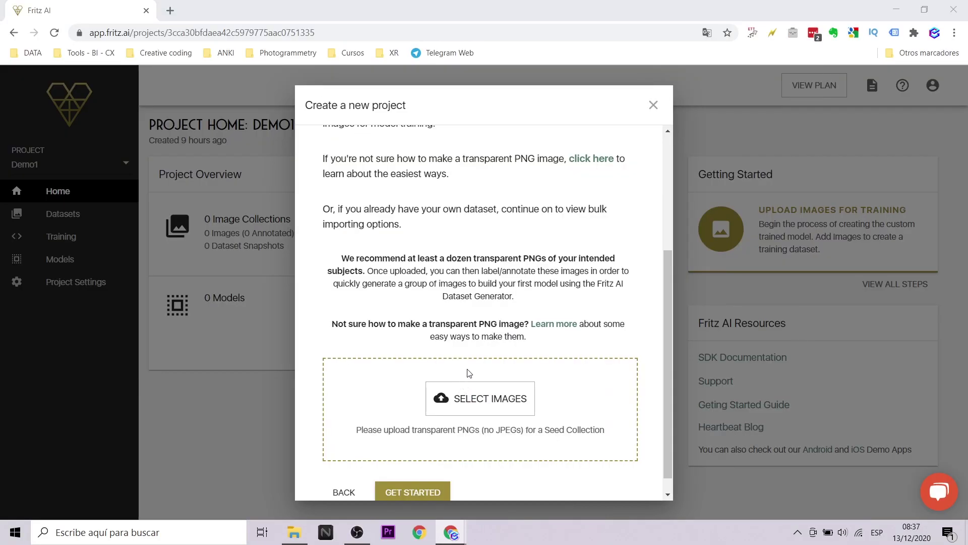
# Step: Add all the PNGs from xbox joystick to xbox joystick16 as seed images and create the Demo 2 project
pyautogui.click(468, 372)
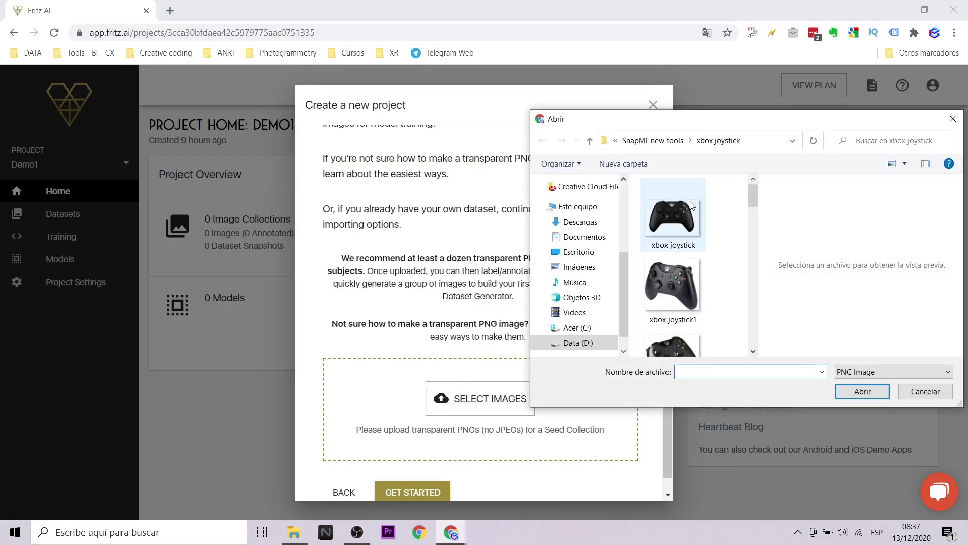
pyautogui.click(673, 222)
pyautogui.moveTo(754, 188); pyautogui.dragTo(752, 355)
pyautogui.keyDown('shift'); pyautogui.click(676, 330); pyautogui.keyUp('shift')
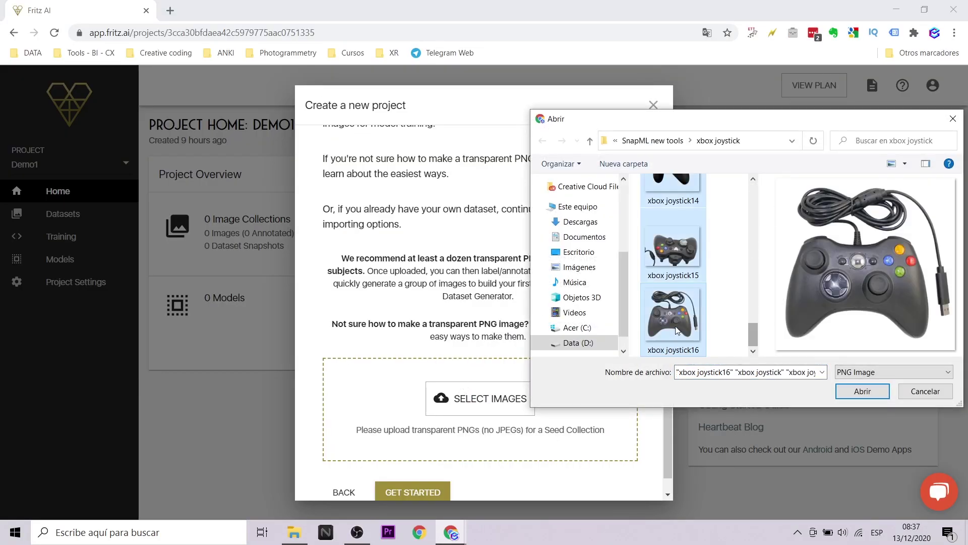
pyautogui.click(862, 391)
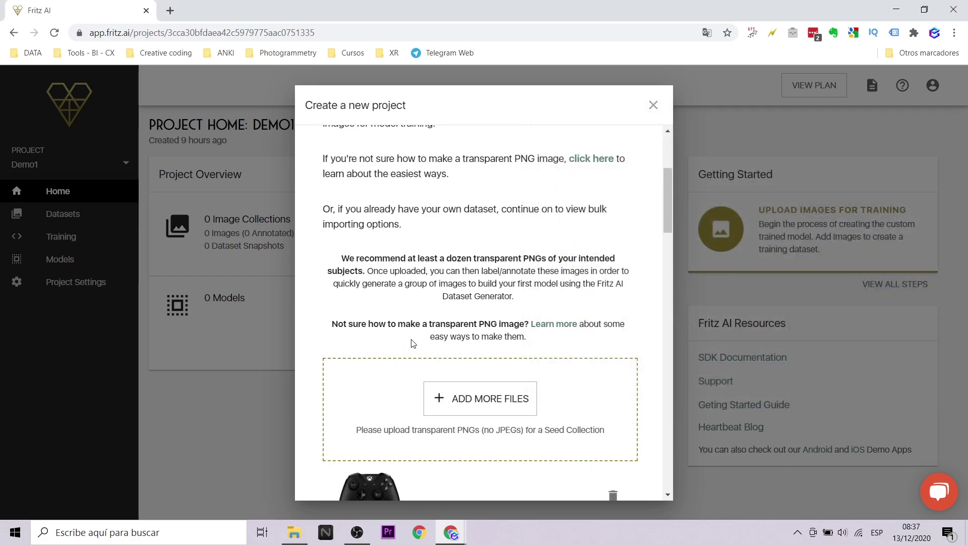
pyautogui.scroll(-7, 411, 343)
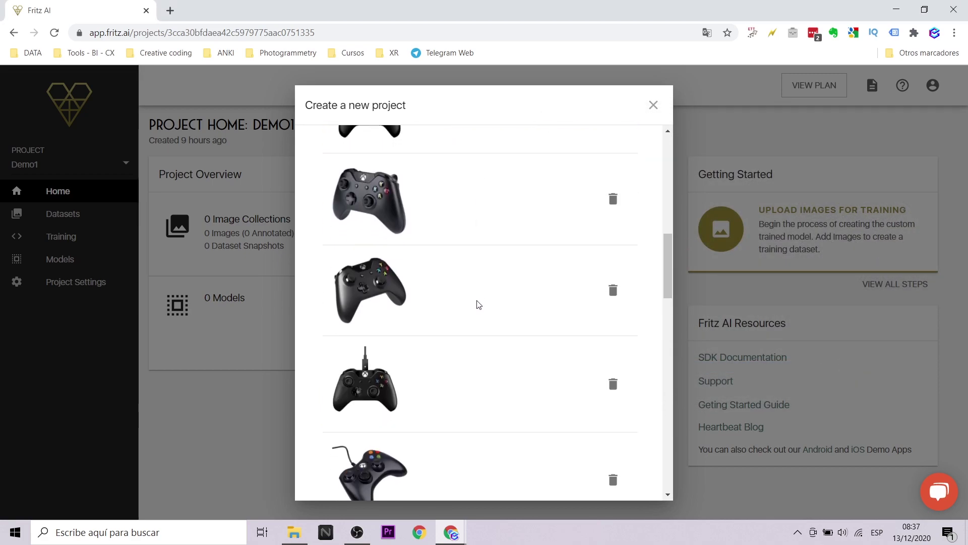
pyautogui.scroll(-15, 479, 304)
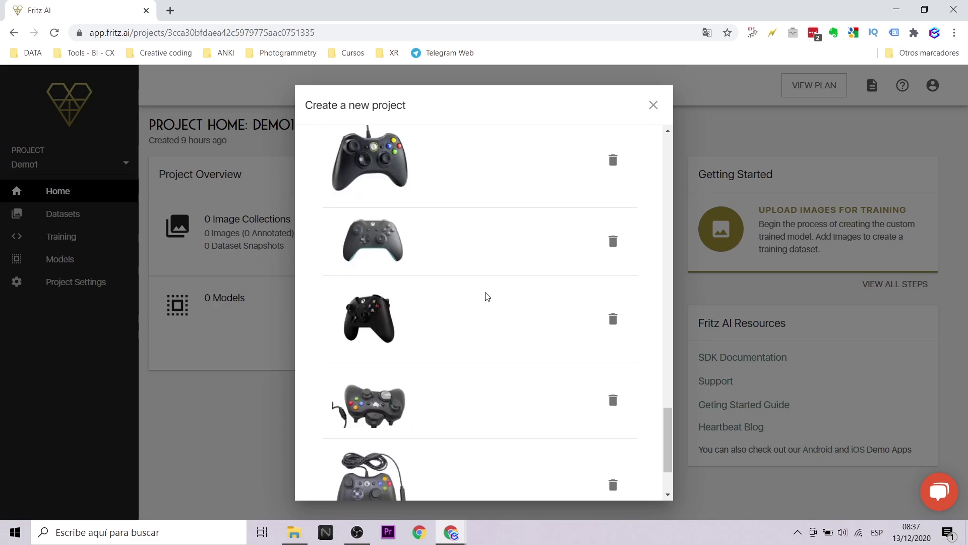
pyautogui.scroll(-2, 487, 297)
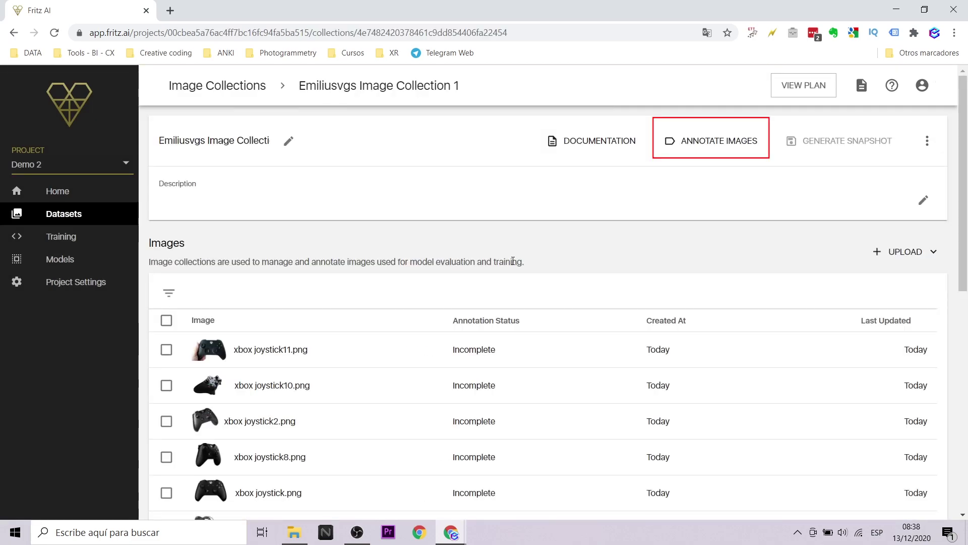
# Step: Open the seed collection's images for annotation and add an object label named joystick
pyautogui.click(167, 320)
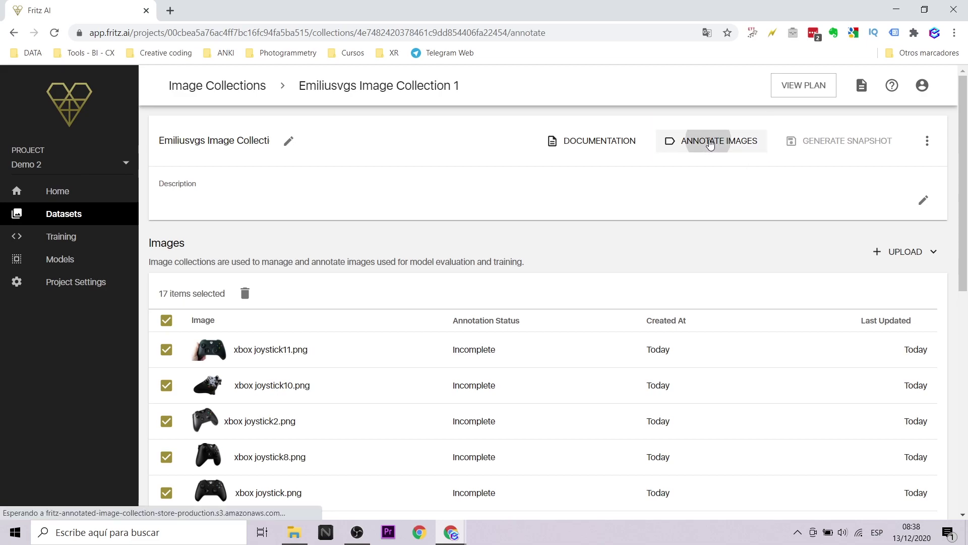
pyautogui.click(706, 141)
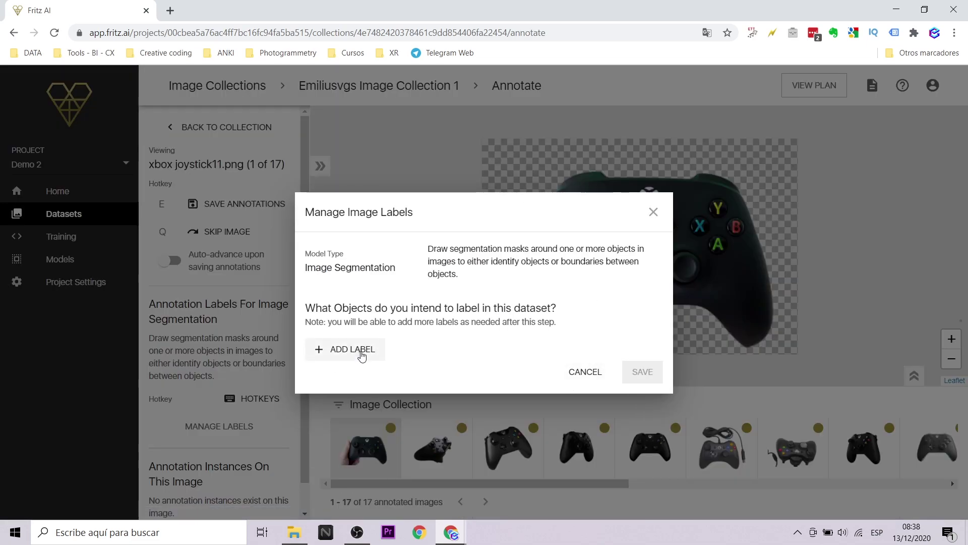
pyautogui.click(361, 355)
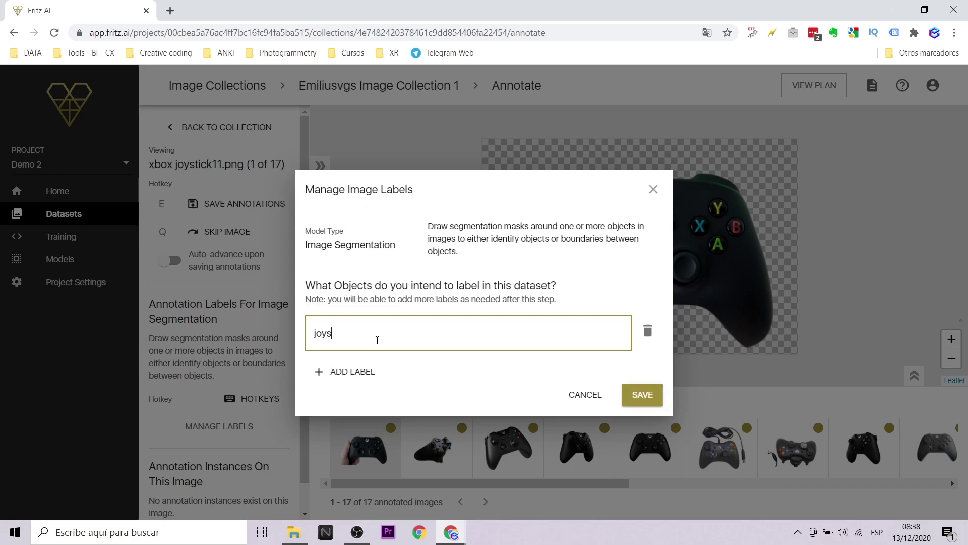
pyautogui.click(642, 394)
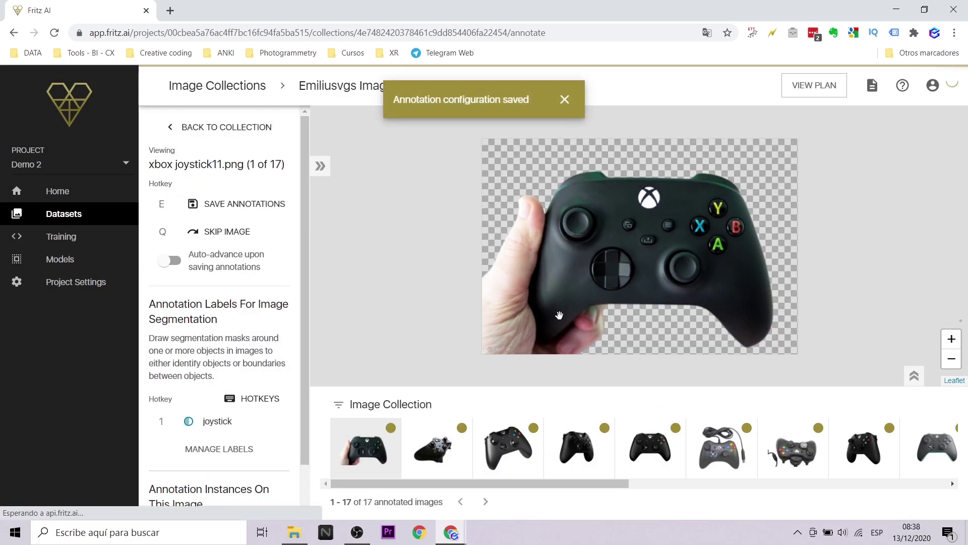
# Step: Outline the controller in each seed image with a joystick segmentation mask and save every annotation
pyautogui.click(213, 427)
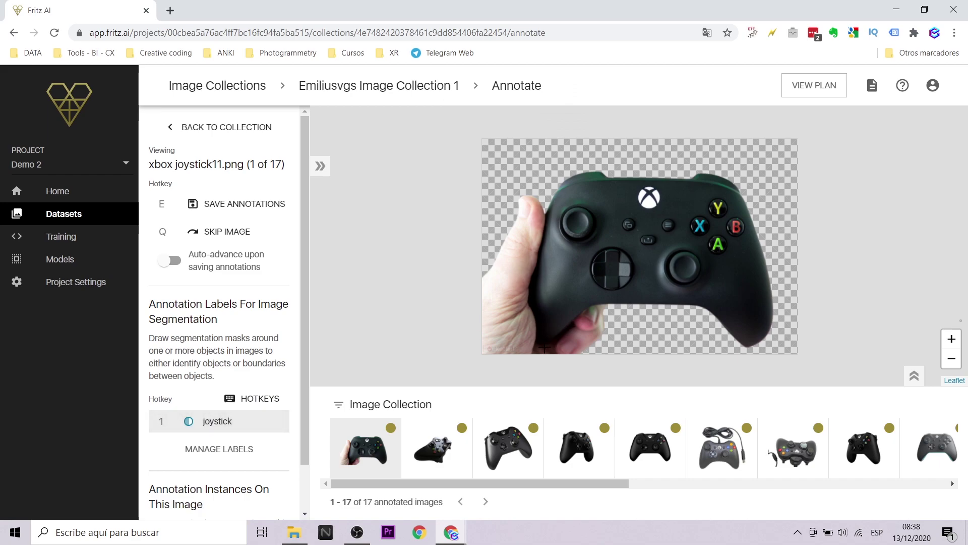
pyautogui.moveTo(699, 306)
pyautogui.mouseDown()
pyautogui.moveTo(774, 303)
pyautogui.moveTo(706, 174)
pyautogui.moveTo(598, 172)
pyautogui.moveTo(535, 345)
pyautogui.mouseUp()
pyautogui.click(237, 207)
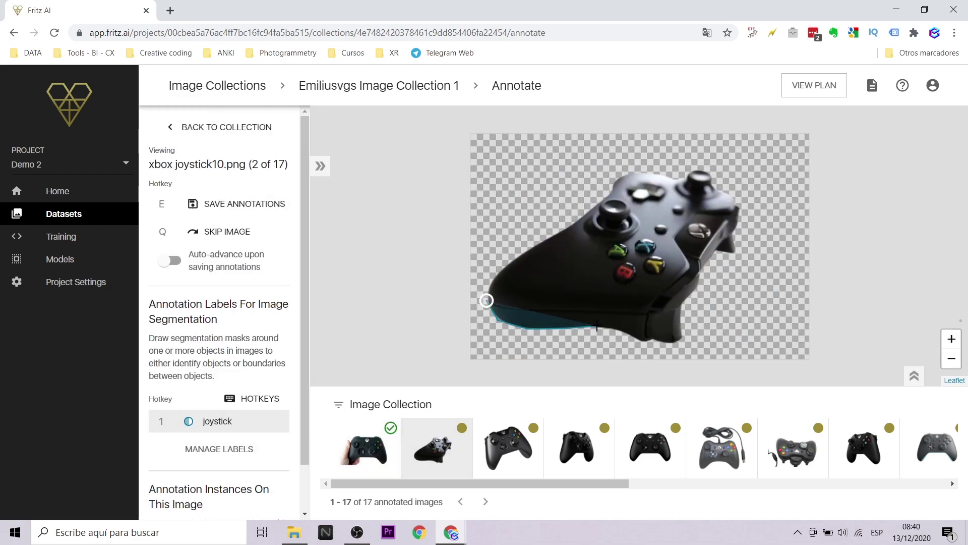
pyautogui.moveTo(680, 340)
pyautogui.mouseDown()
pyautogui.moveTo(682, 304)
pyautogui.moveTo(723, 245)
pyautogui.moveTo(733, 254)
pyautogui.moveTo(742, 210)
pyautogui.moveTo(687, 173)
pyautogui.moveTo(633, 170)
pyautogui.moveTo(572, 224)
pyautogui.mouseUp()
pyautogui.press('e')
pyautogui.moveTo(567, 352)
pyautogui.mouseDown()
pyautogui.moveTo(610, 280)
pyautogui.moveTo(705, 280)
pyautogui.moveTo(755, 264)
pyautogui.moveTo(686, 153)
pyautogui.moveTo(611, 165)
pyautogui.moveTo(535, 296)
pyautogui.mouseUp()
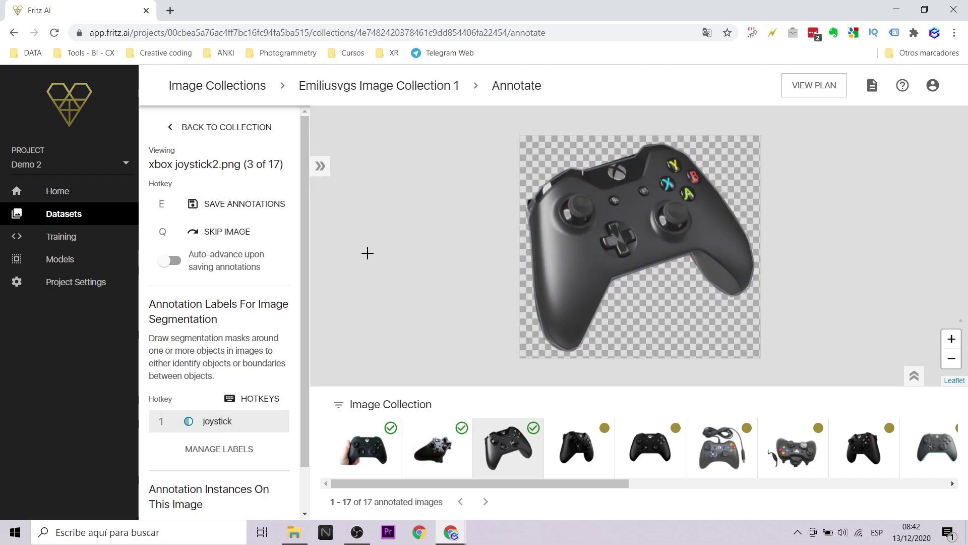
pyautogui.moveTo(527, 170)
pyautogui.mouseDown()
pyautogui.moveTo(596, 134)
pyautogui.moveTo(666, 145)
pyautogui.moveTo(697, 174)
pyautogui.mouseUp()
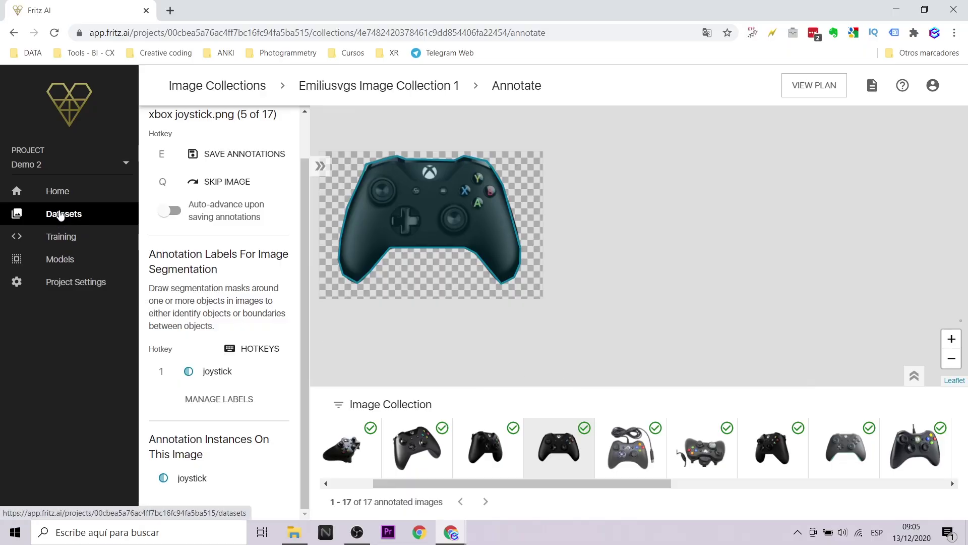
# Step: Reopen the seed image collection from the datasets, select all its images and check their annotation status
pyautogui.click(58, 218)
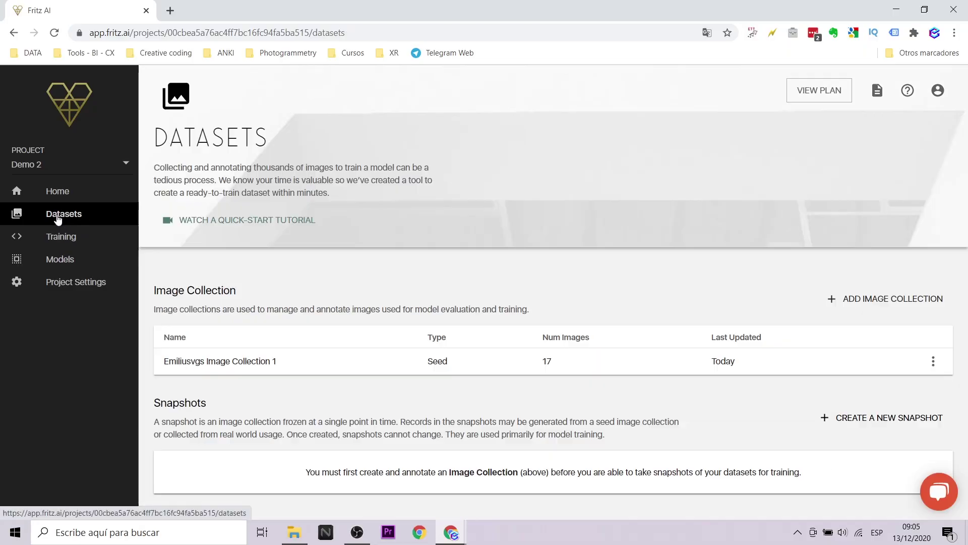
pyautogui.click(570, 359)
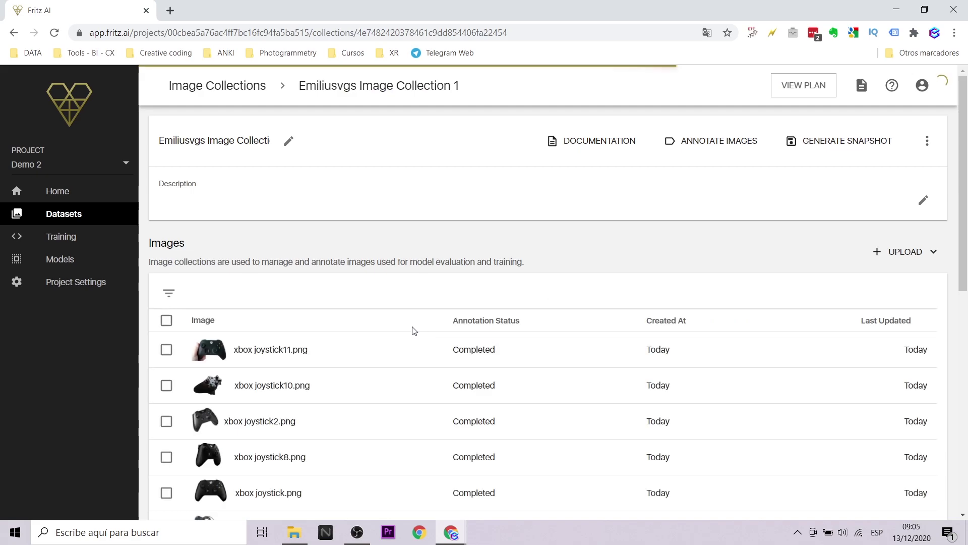
pyautogui.click(165, 322)
pyautogui.scroll(-10, 393, 342)
pyautogui.scroll(10, 385, 348)
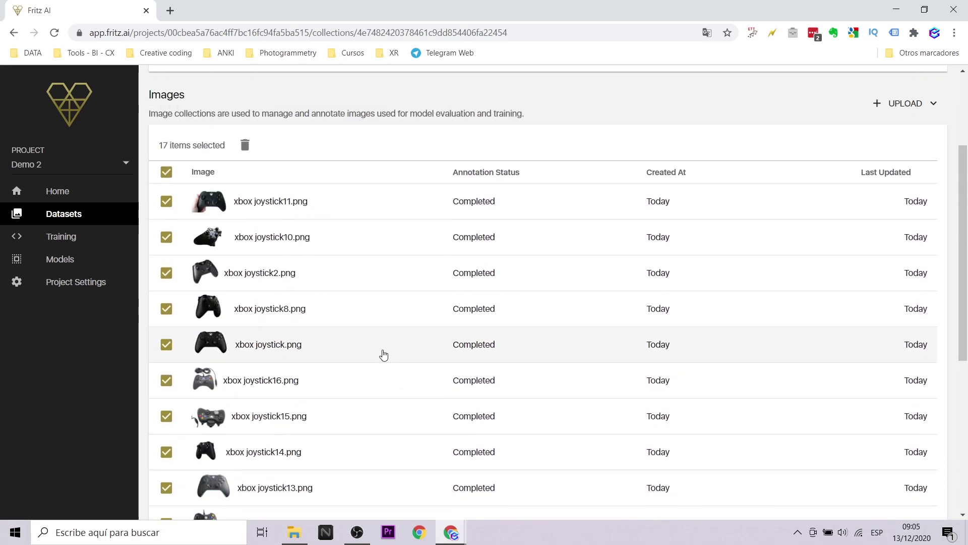
# Step: Configure and confirm a snapshot named joystick from the seed collection, with 1700 images in portrait aspect ratio
pyautogui.click(799, 139)
pyautogui.write('jo')
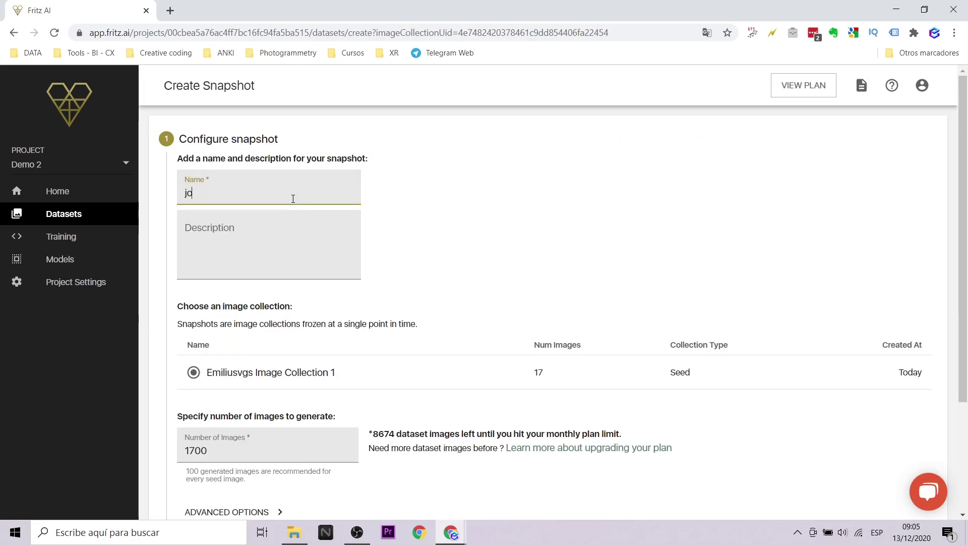
pyautogui.write('ystick')
pyautogui.scroll(-3, 282, 336)
pyautogui.click(255, 425)
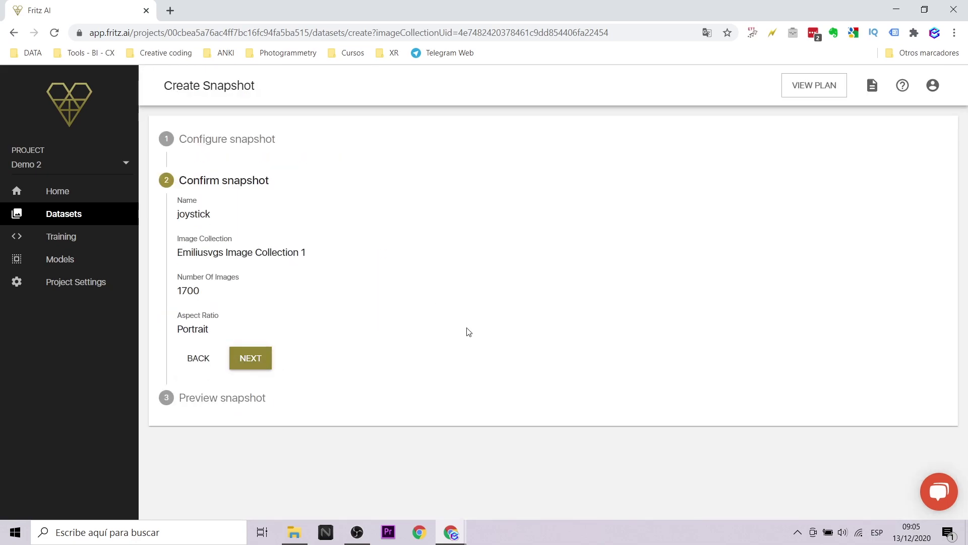
pyautogui.click(251, 356)
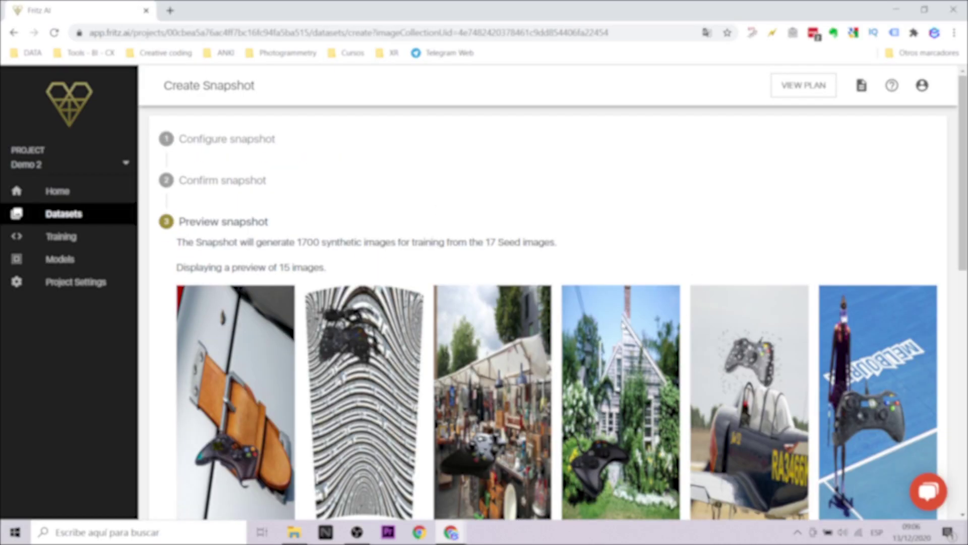
# Step: Review the previewed synthetic images and create the snapshot
pyautogui.scroll(-6, 613, 328)
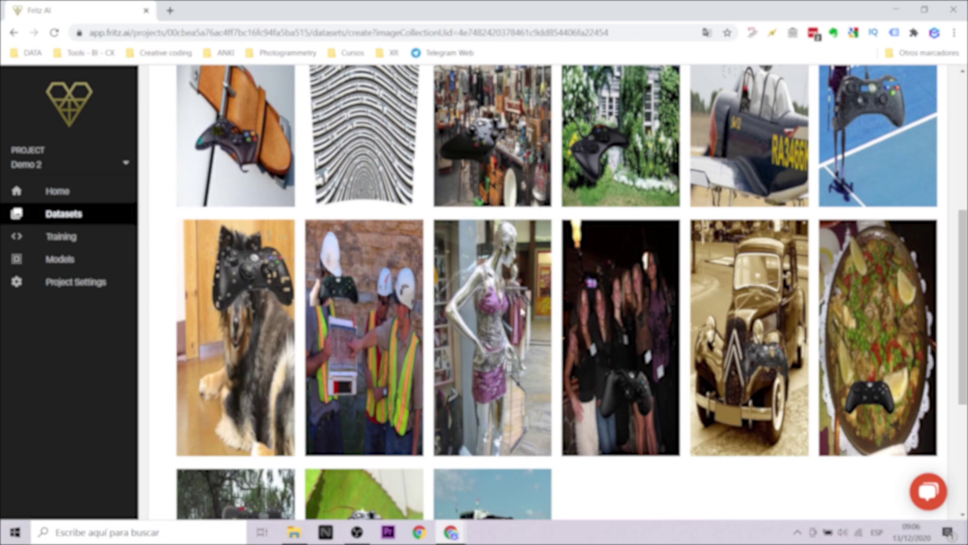
pyautogui.scroll(-5, 526, 377)
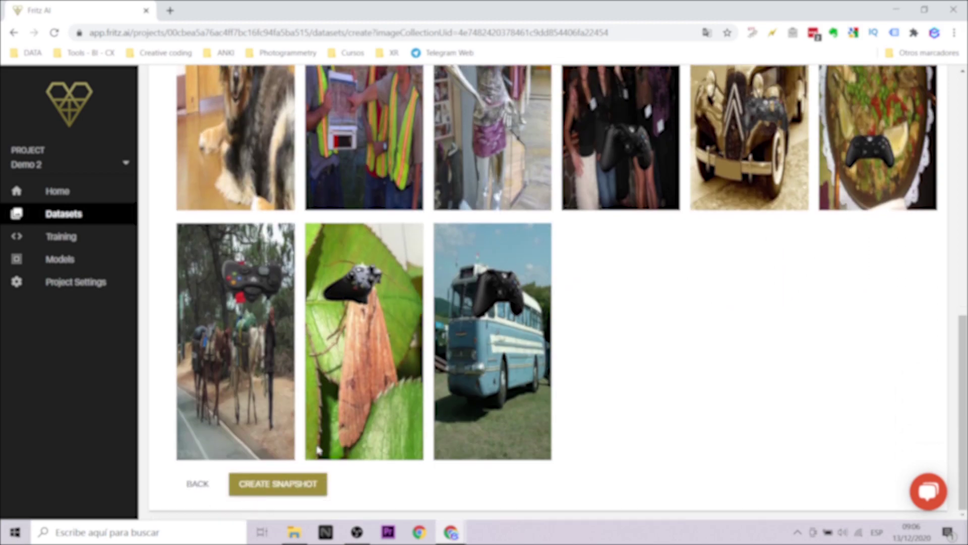
pyautogui.click(296, 483)
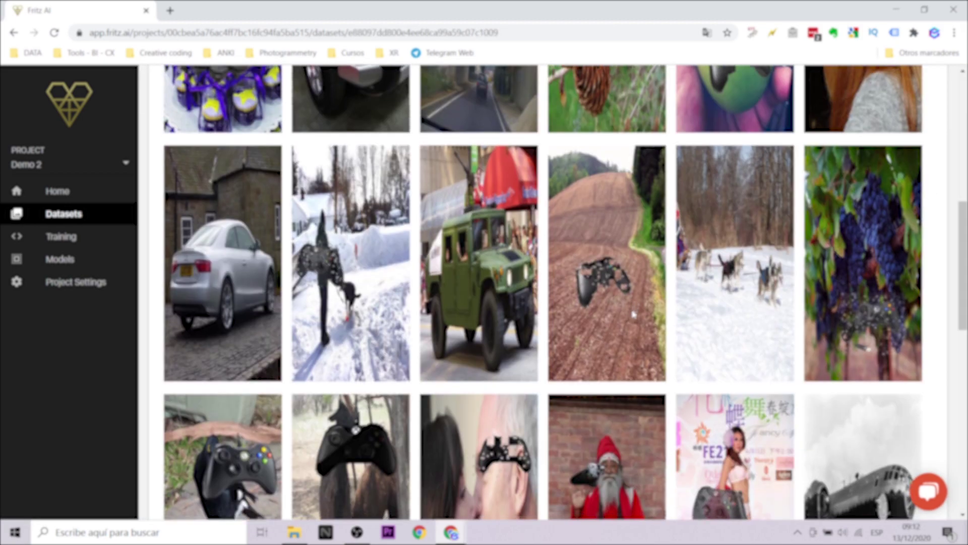
# Step: Check the finished snapshot's images and set up a model training job from it named joystick 1
pyautogui.scroll(-5, 630, 307)
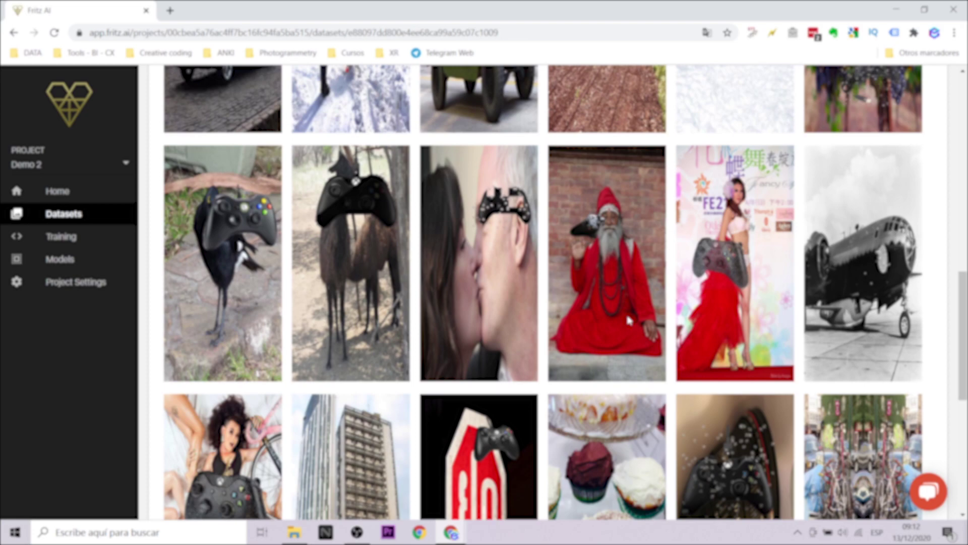
pyautogui.scroll(10, 627, 319)
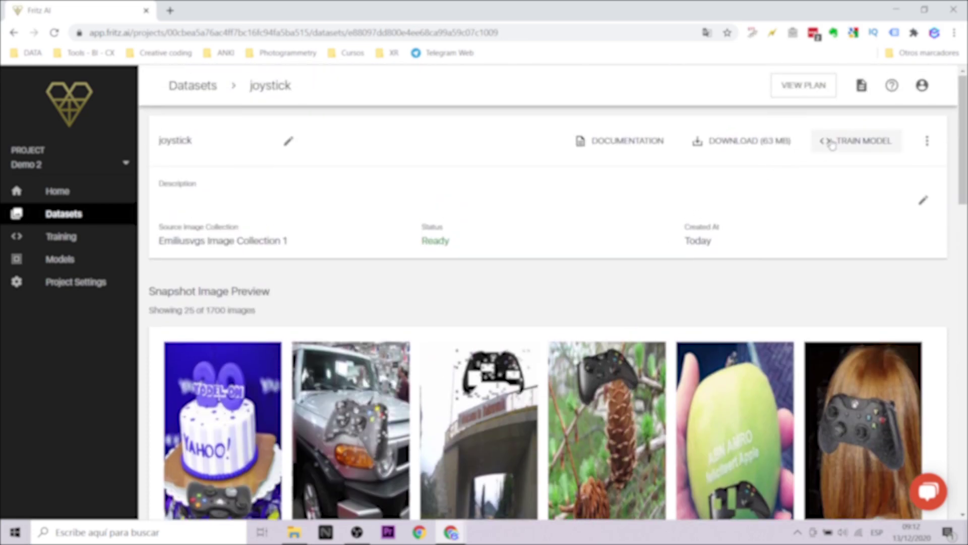
pyautogui.click(830, 142)
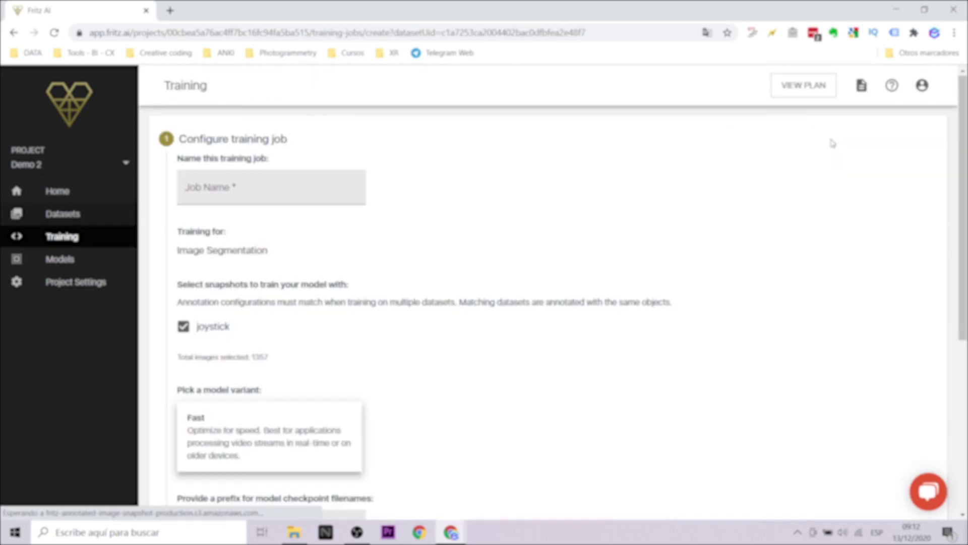
pyautogui.click(271, 187)
pyautogui.write('joystick 1')
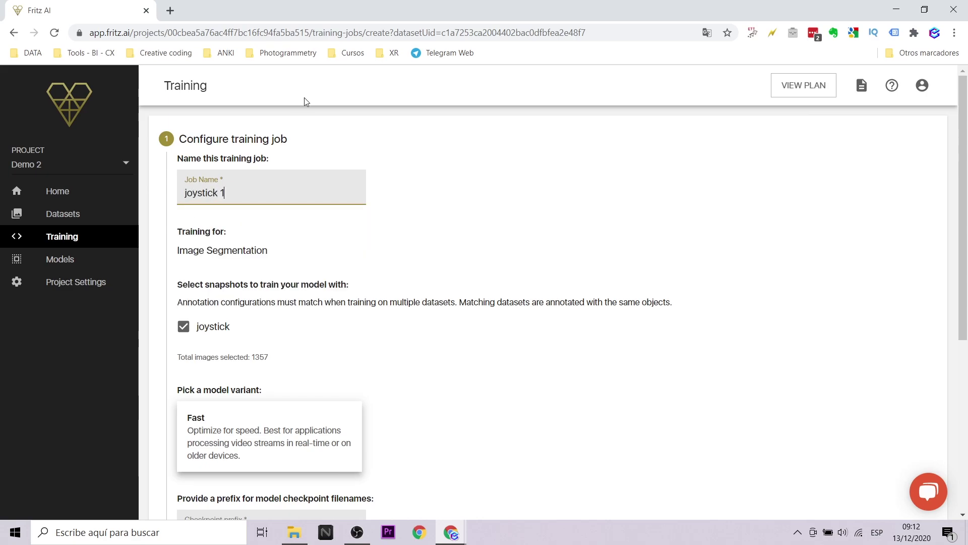
# Step: Set the training budget to 2 compute hours, keeping the Fast variant, and submit the training job
pyautogui.scroll(-5, 480, 264)
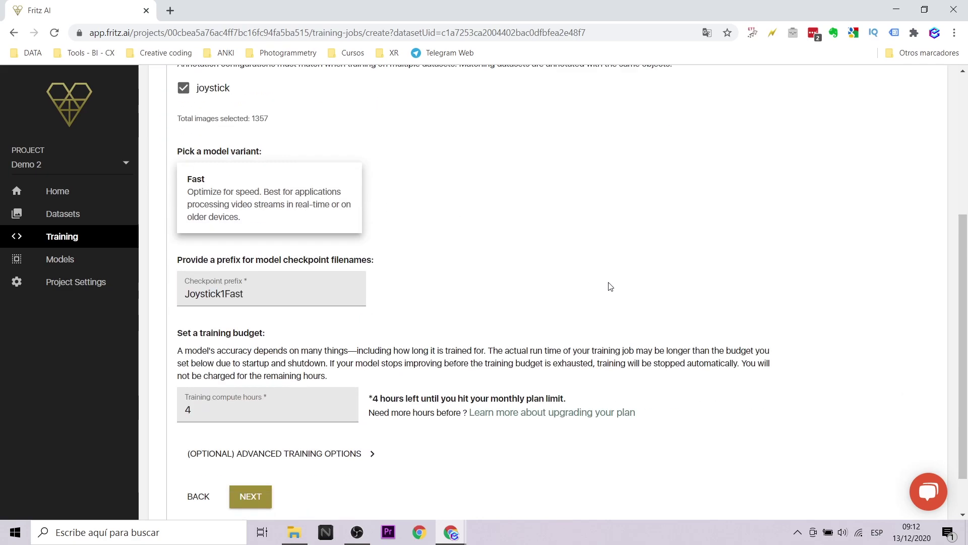
pyautogui.moveTo(202, 356); pyautogui.dragTo(168, 359)
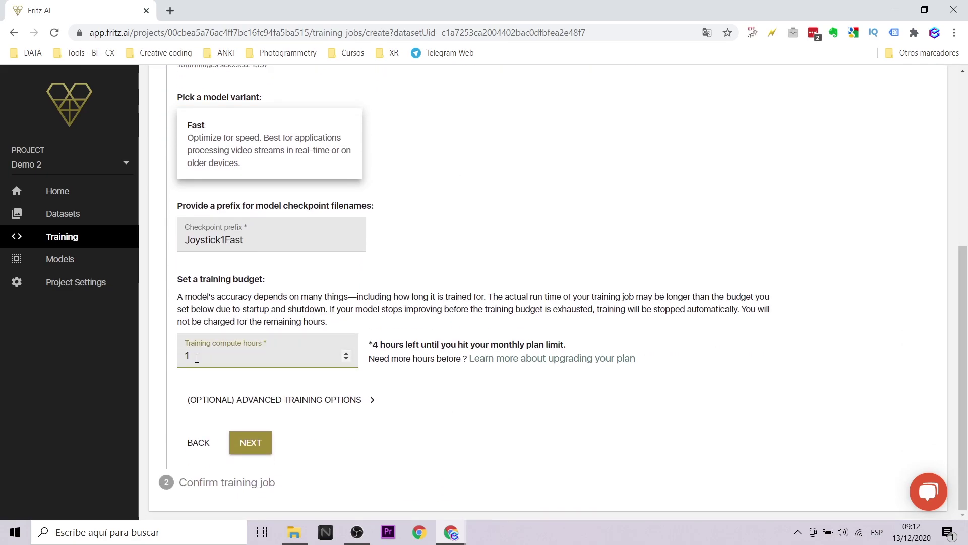
pyautogui.click(248, 443)
pyautogui.click(281, 488)
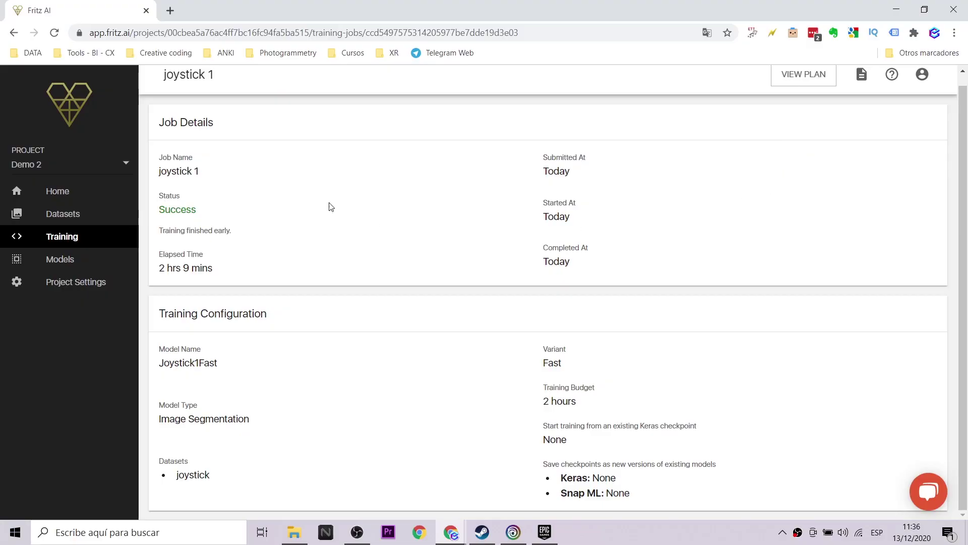
# Step: Download the trained Joystick1Fast model from the project's models as a Lens Studio project
pyautogui.click(96, 256)
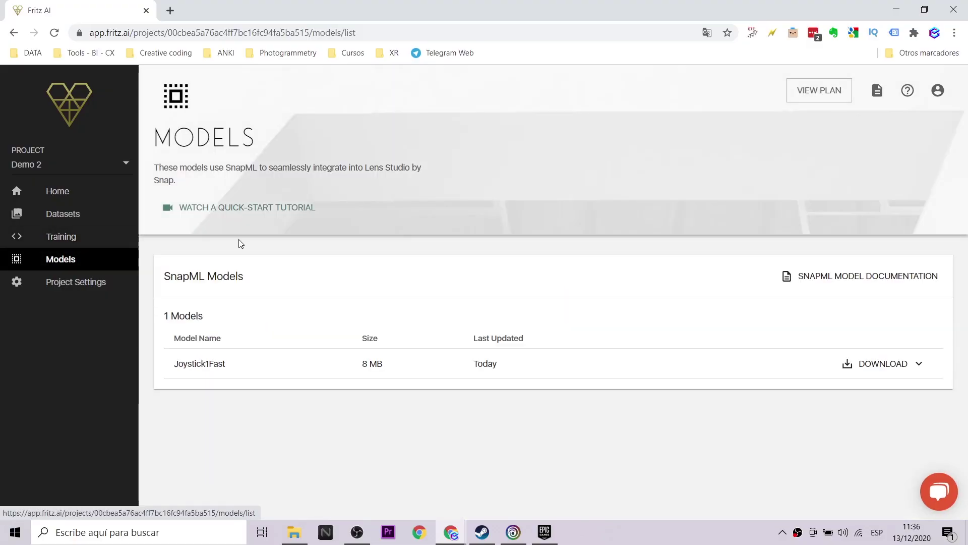
pyautogui.click(895, 369)
pyautogui.click(883, 414)
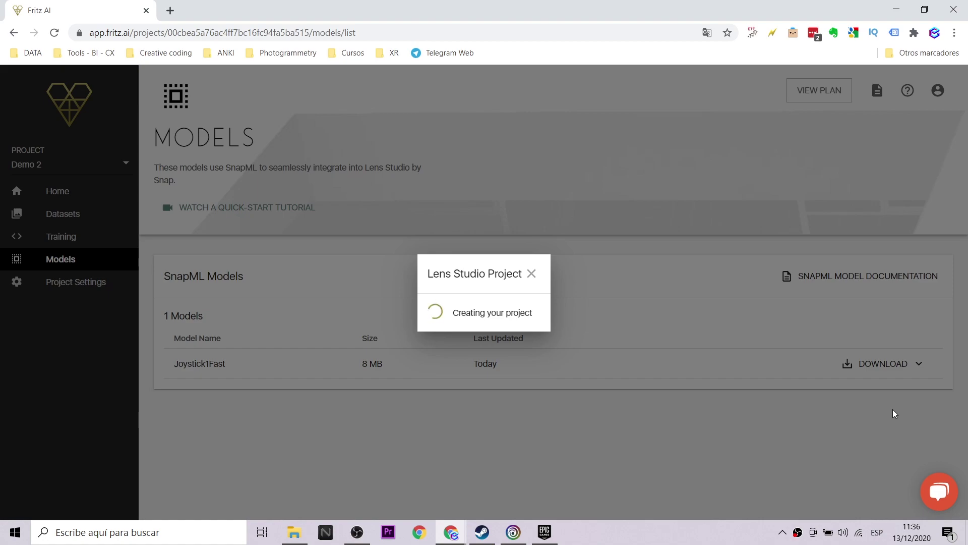
pyautogui.click(633, 371)
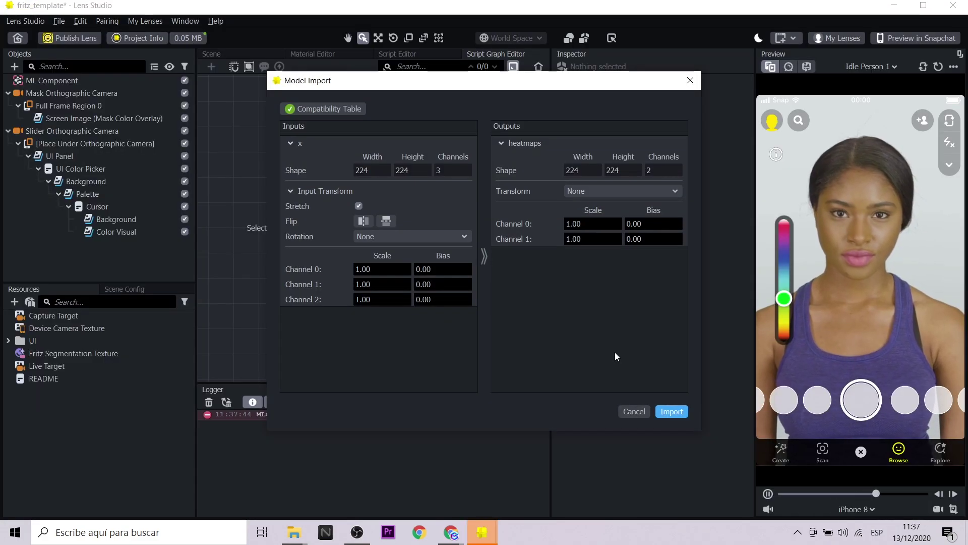
# Step: Import the model with its default settings into the fritz_template project and assign Joystick1Fast to the ML Component
pyautogui.click(672, 411)
pyautogui.click(594, 279)
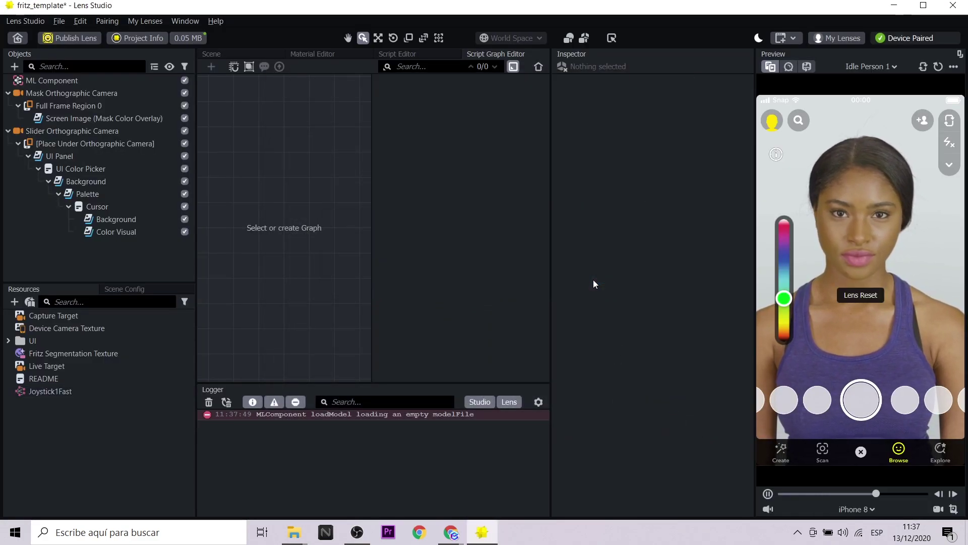
pyautogui.click(52, 80)
pyautogui.click(53, 392)
pyautogui.moveTo(56, 395); pyautogui.dragTo(668, 214)
# Step: Set the ML Component's input texture to Device Camera Texture, create its heatmaps output texture, and reset the preview
pyautogui.click(670, 371)
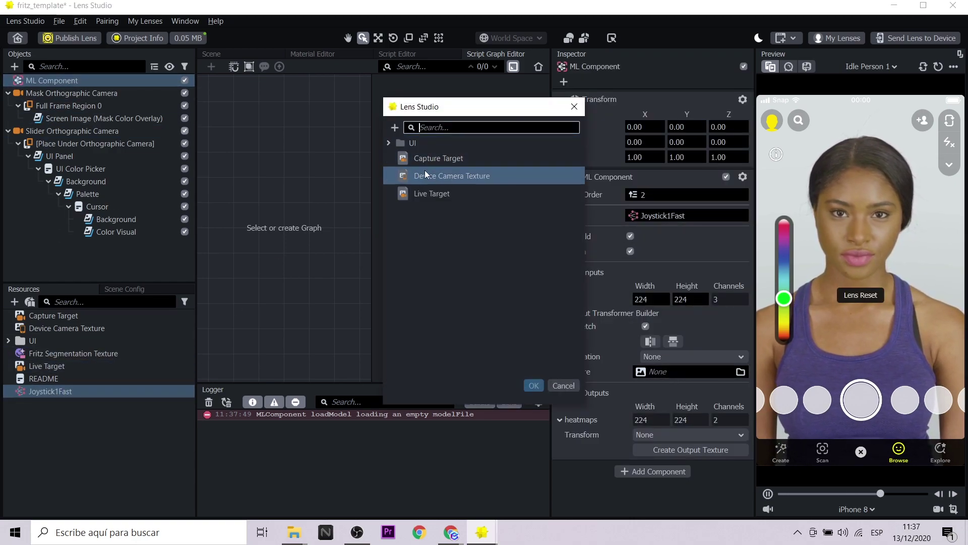
pyautogui.click(533, 385)
pyautogui.click(684, 449)
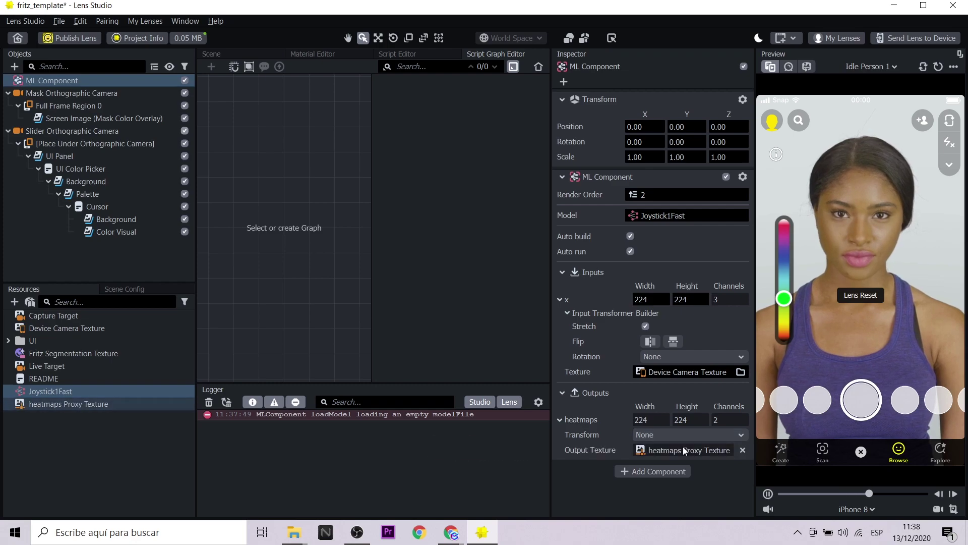
pyautogui.click(938, 67)
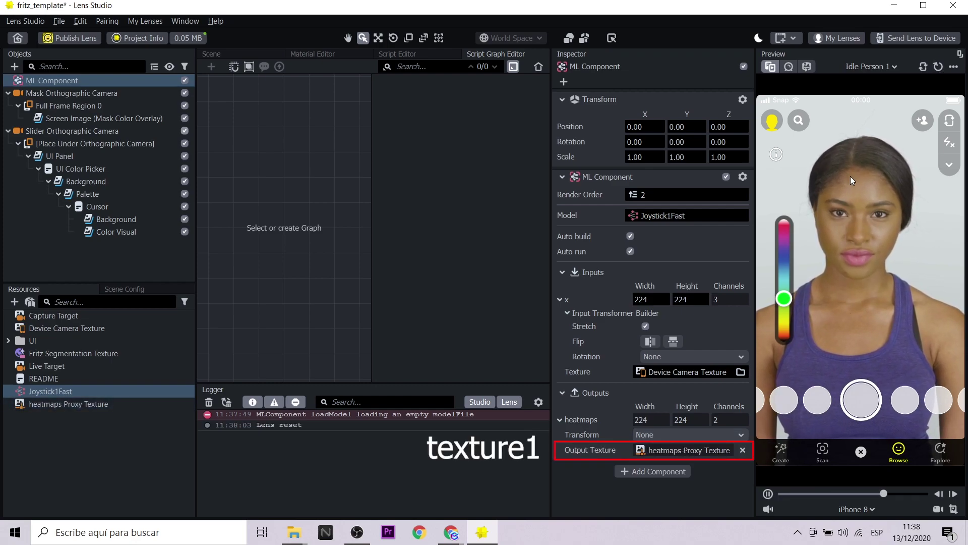
pyautogui.click(909, 40)
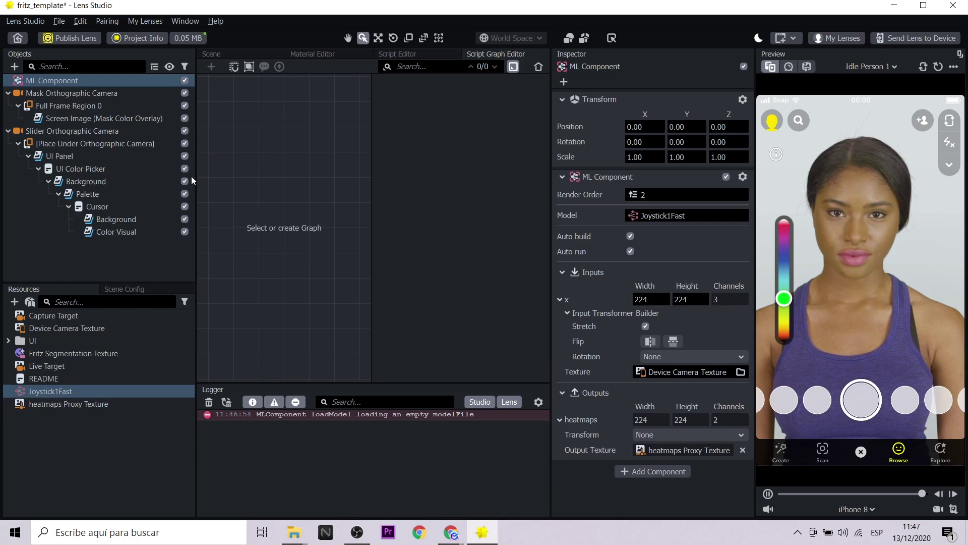
# Step: Set the Fritz Segmentation Texture material's Model Output to heatmaps Proxy Texture and expand that parameter's settings
pyautogui.click(107, 353)
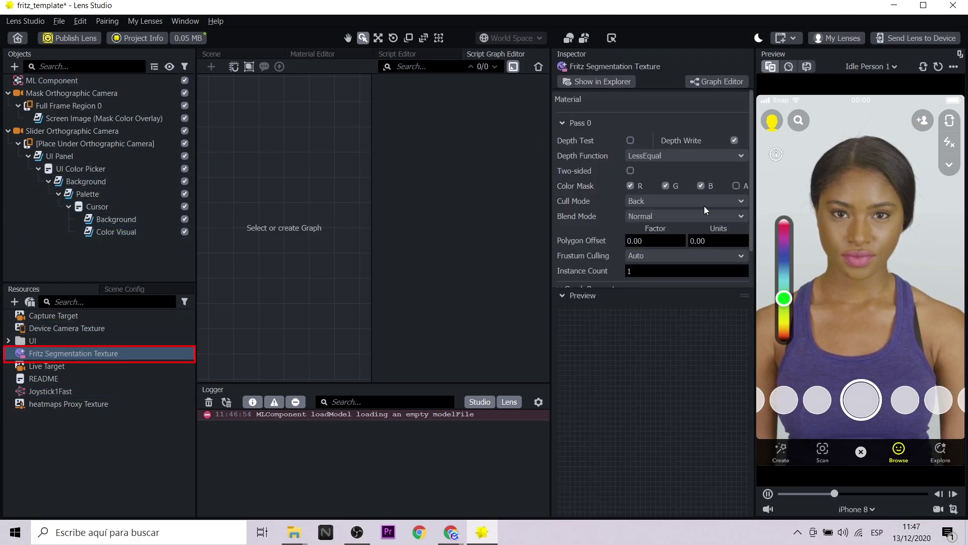
pyautogui.scroll(-2, 684, 227)
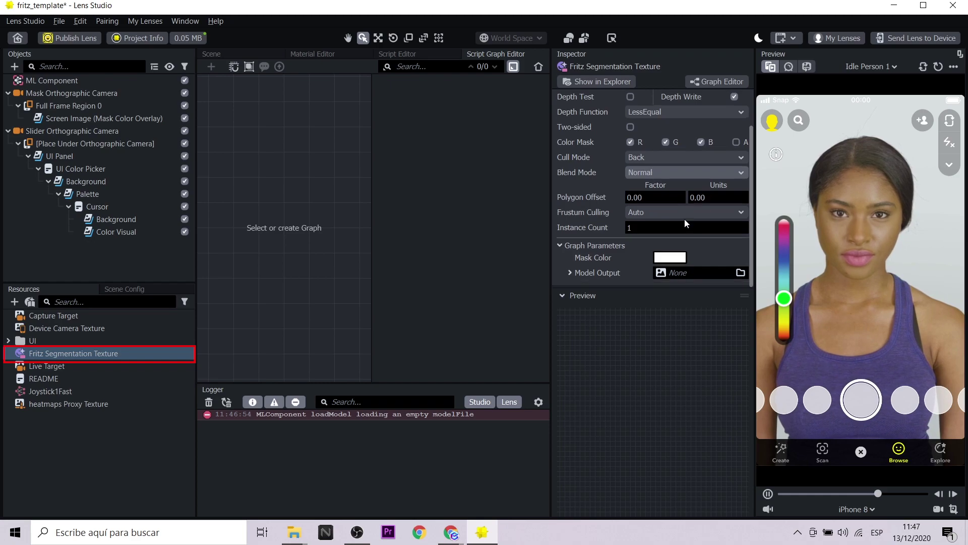
pyautogui.click(680, 271)
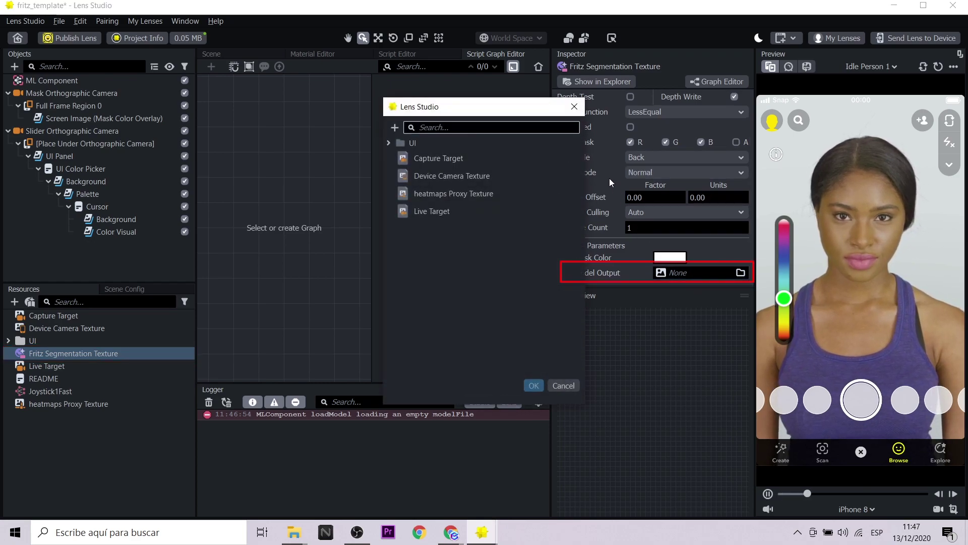
pyautogui.click(473, 194)
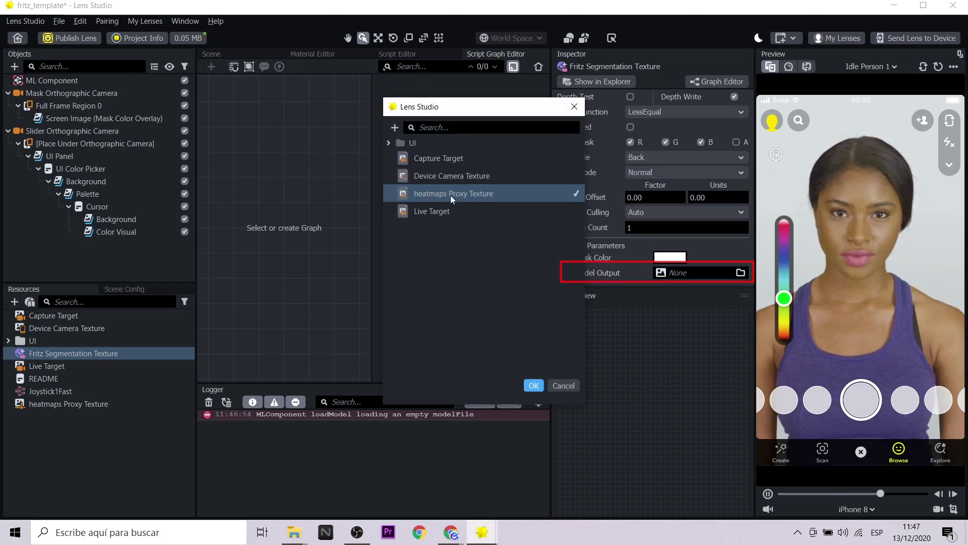
pyautogui.click(534, 384)
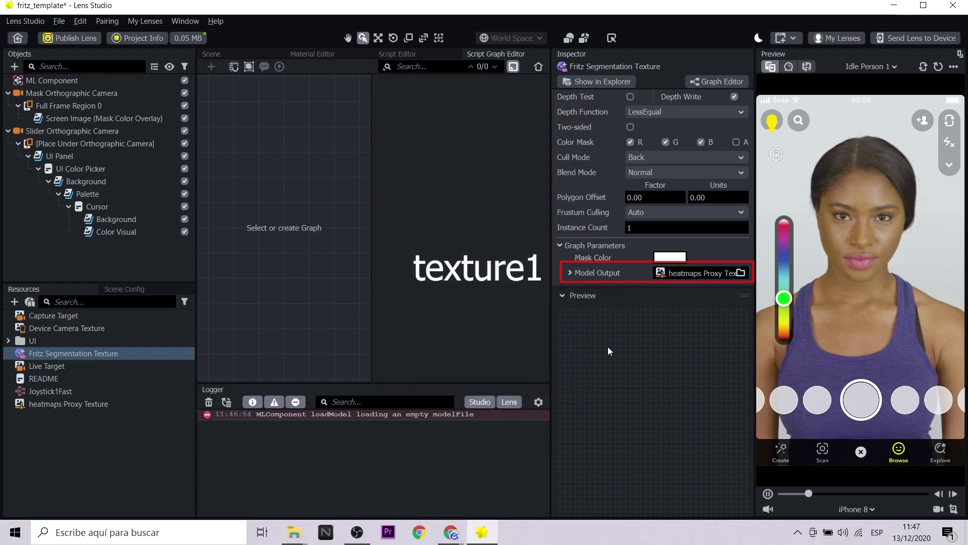
pyautogui.click(570, 273)
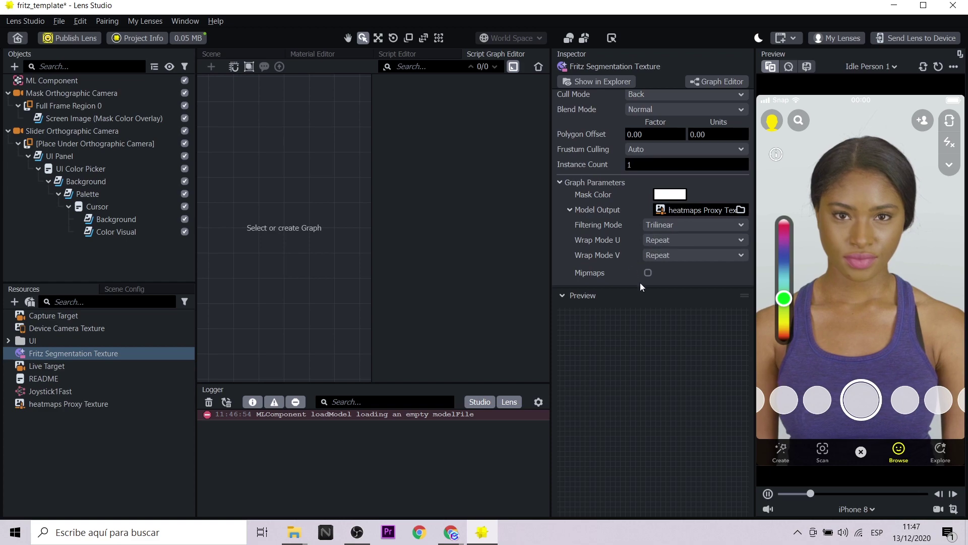
# Step: Send the lens to the paired device and recolor the controller mask to blue and then magenta there
pyautogui.click(911, 38)
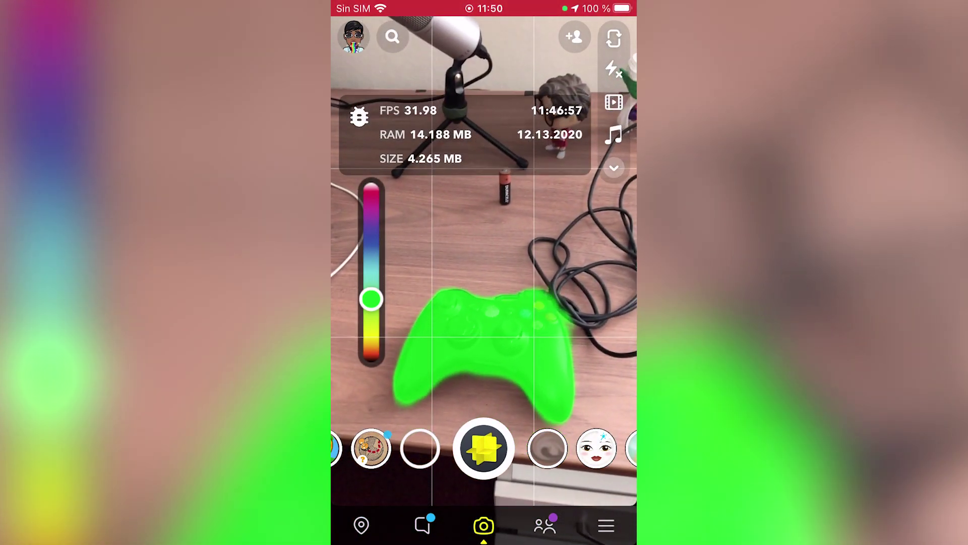
pyautogui.moveTo(371, 299); pyautogui.dragTo(371, 252)
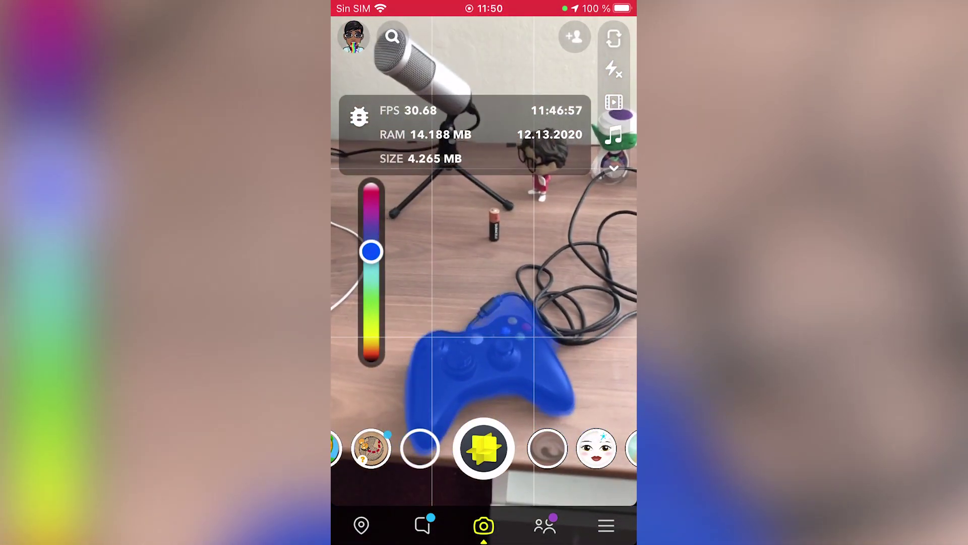
pyautogui.moveTo(371, 251); pyautogui.dragTo(372, 199)
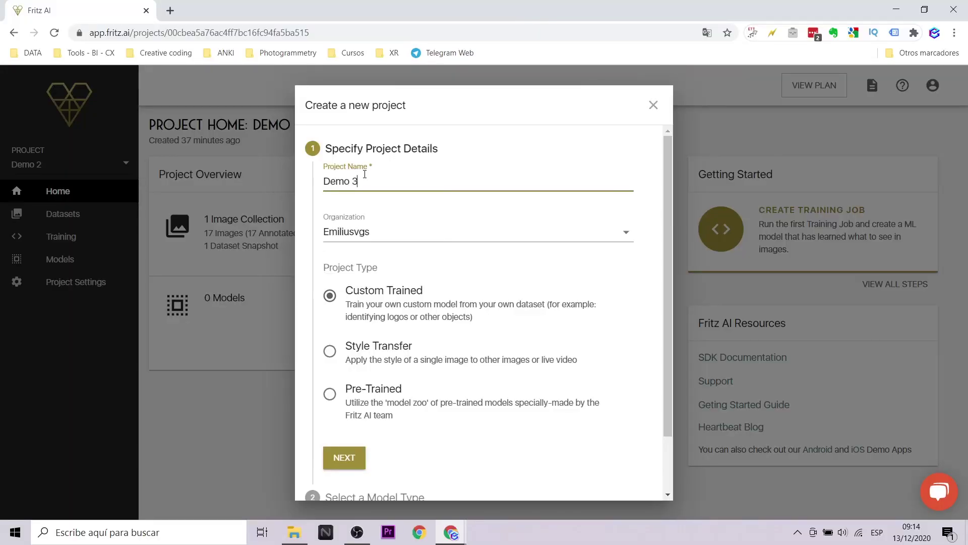
# Step: Create a Pre-Trained project named Demo 3 in Fritz AI and open its image labeling models
pyautogui.click(380, 402)
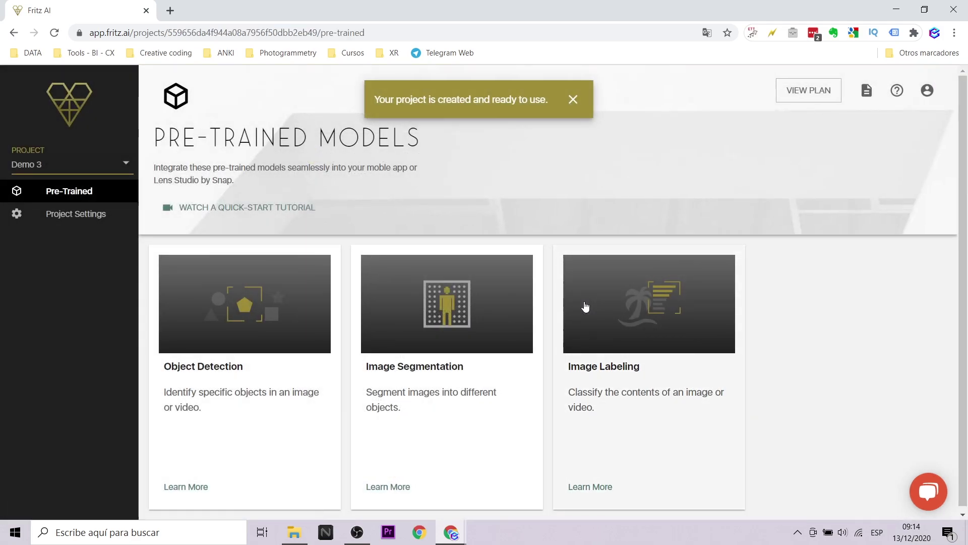
pyautogui.click(630, 314)
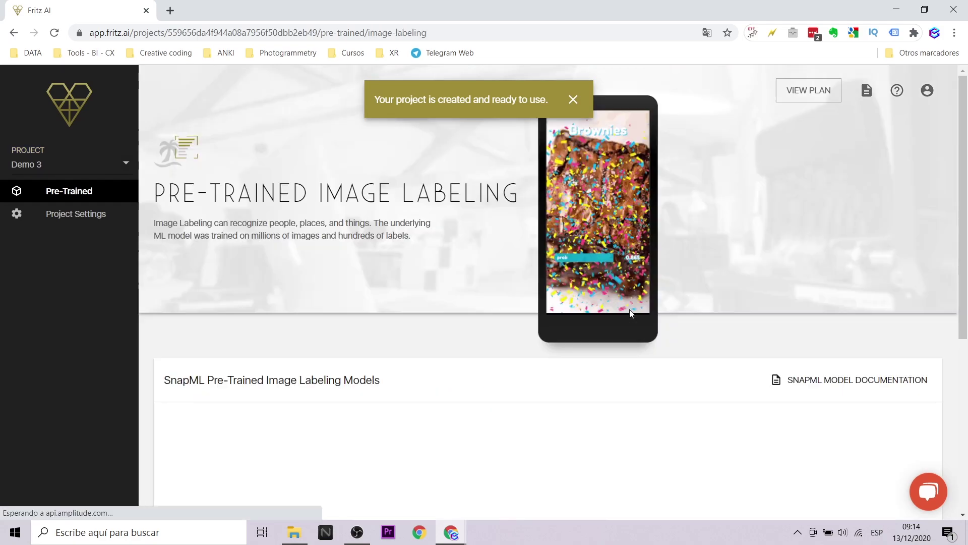
pyautogui.scroll(-3, 632, 306)
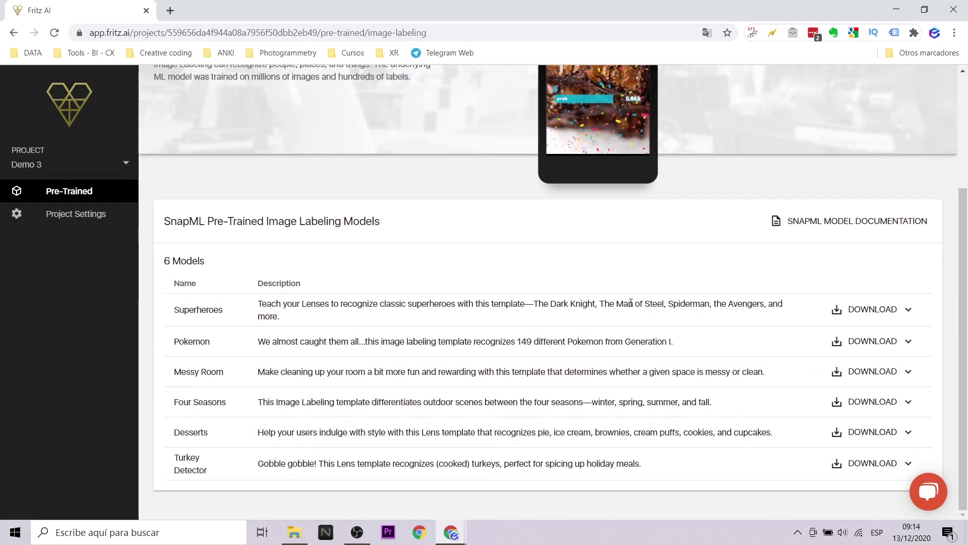
# Step: Look through the pre-trained image labeling, image segmentation and object detection models and their descriptions
pyautogui.scroll(3, 271, 441)
pyautogui.scroll(-3, 221, 398)
pyautogui.scroll(3, 225, 380)
pyautogui.scroll(-2, 353, 328)
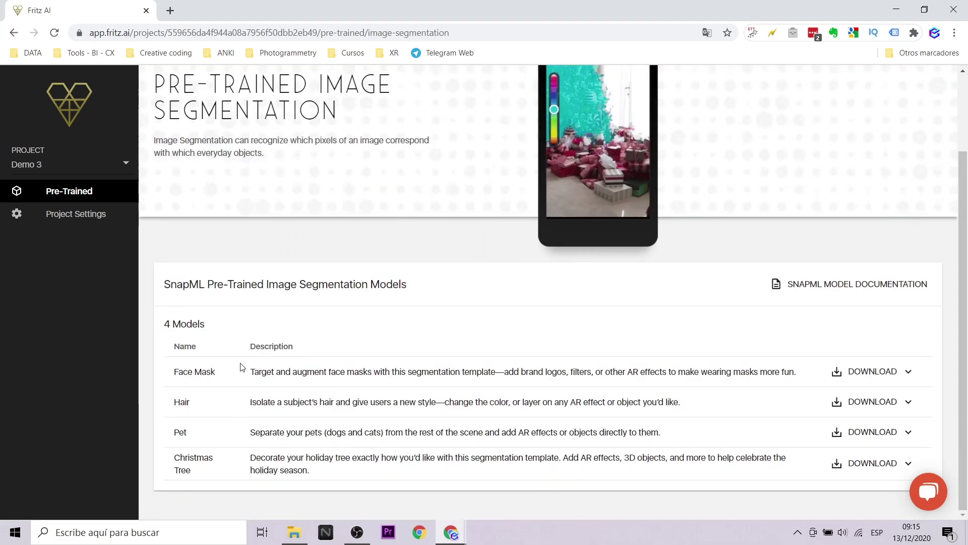
pyautogui.scroll(1, 302, 273)
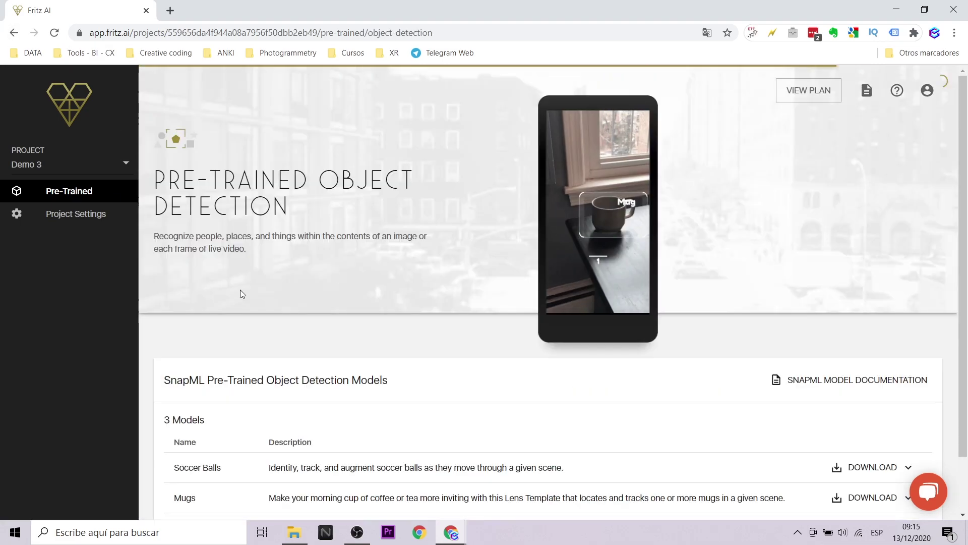
pyautogui.scroll(-1, 238, 296)
pyautogui.scroll(1, 353, 391)
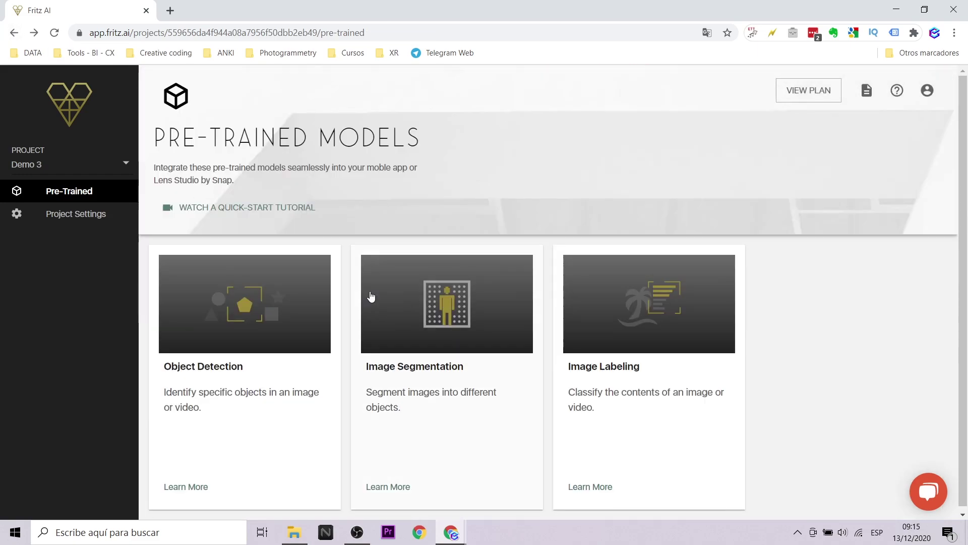
# Step: Download the pre-trained Face Mask model from the image segmentation models for use in Lens Studio
pyautogui.click(370, 298)
pyautogui.scroll(-2, 262, 367)
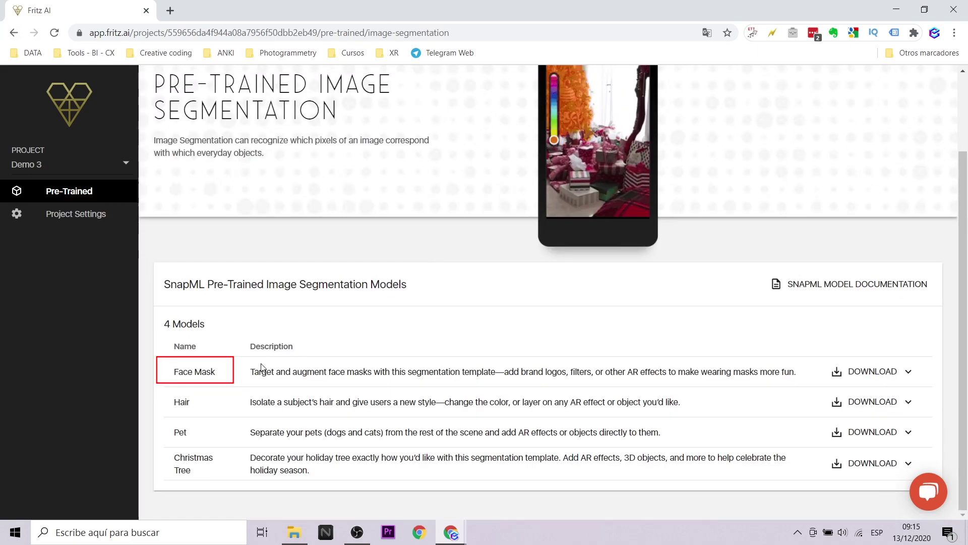
pyautogui.click(878, 381)
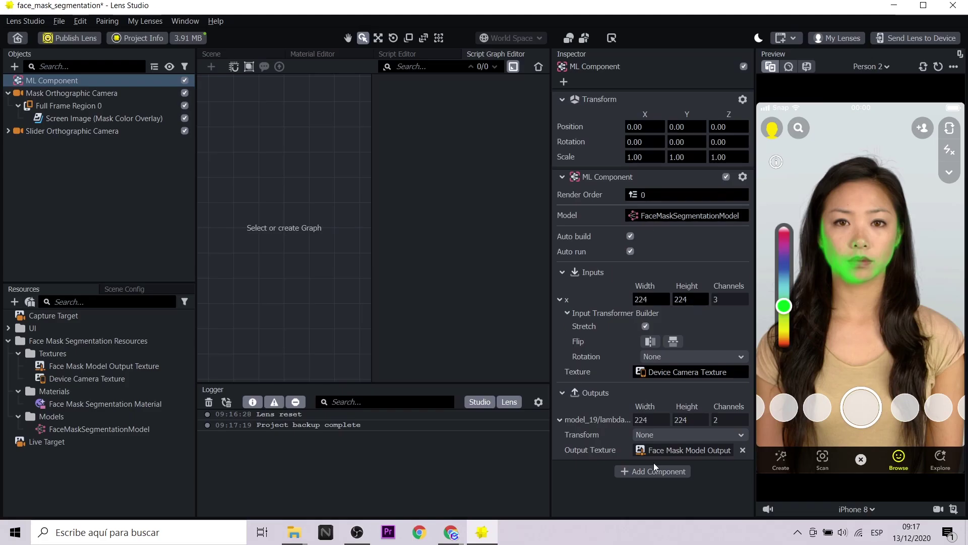
# Step: Inspect the face_mask_segmentation project's models and mask region in Lens Studio, and preview the mask on Person 4 and other sample people
pyautogui.click(136, 416)
pyautogui.click(63, 104)
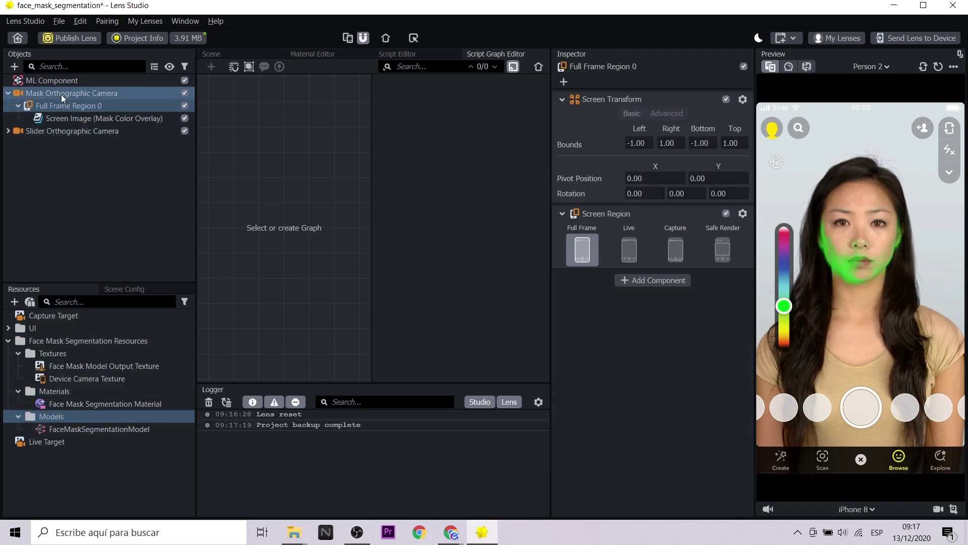
pyautogui.click(871, 66)
pyautogui.click(837, 165)
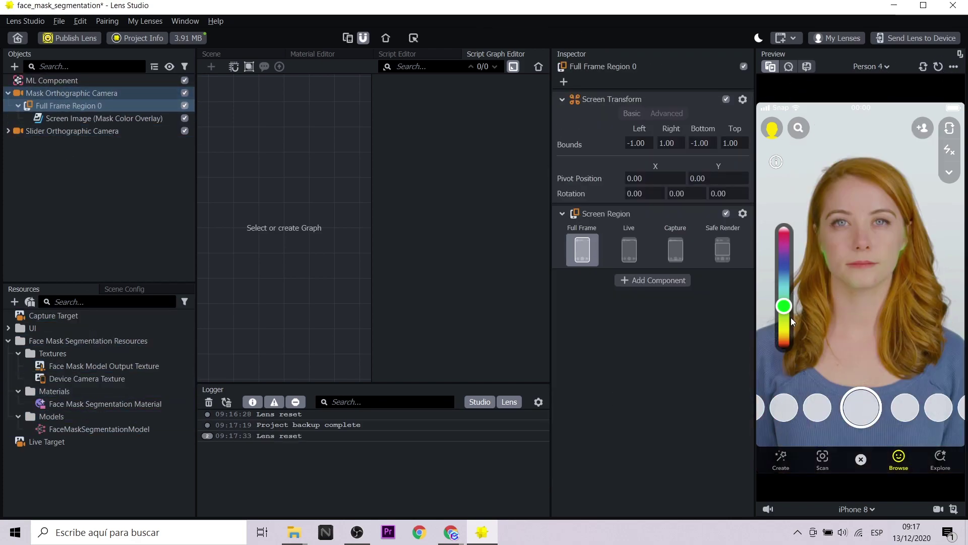
pyautogui.click(871, 66)
pyautogui.click(845, 281)
pyautogui.click(871, 66)
# Step: Read through the SnapML product page on the Fritz AI website down to the section on machine learning in lens creation
pyautogui.scroll(-2, 852, 235)
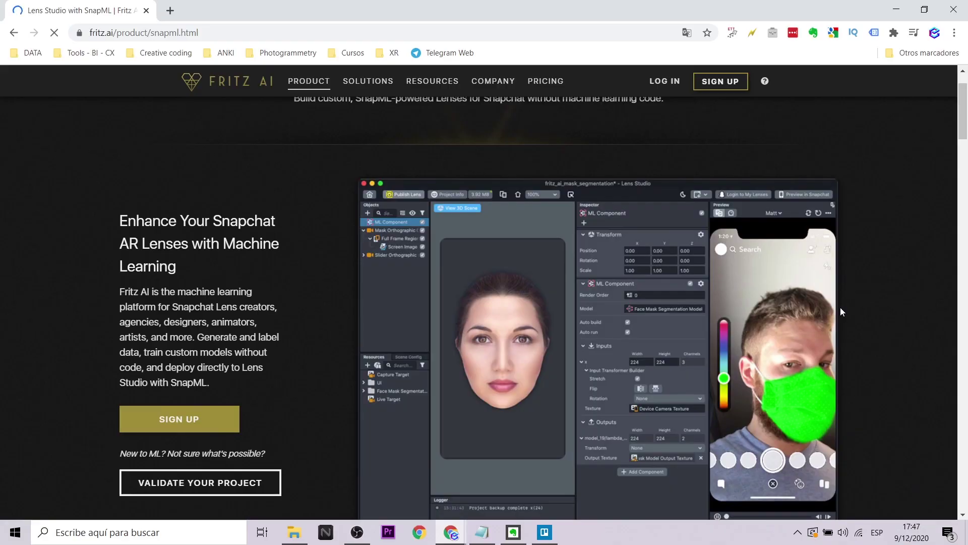
pyautogui.scroll(-1, 840, 311)
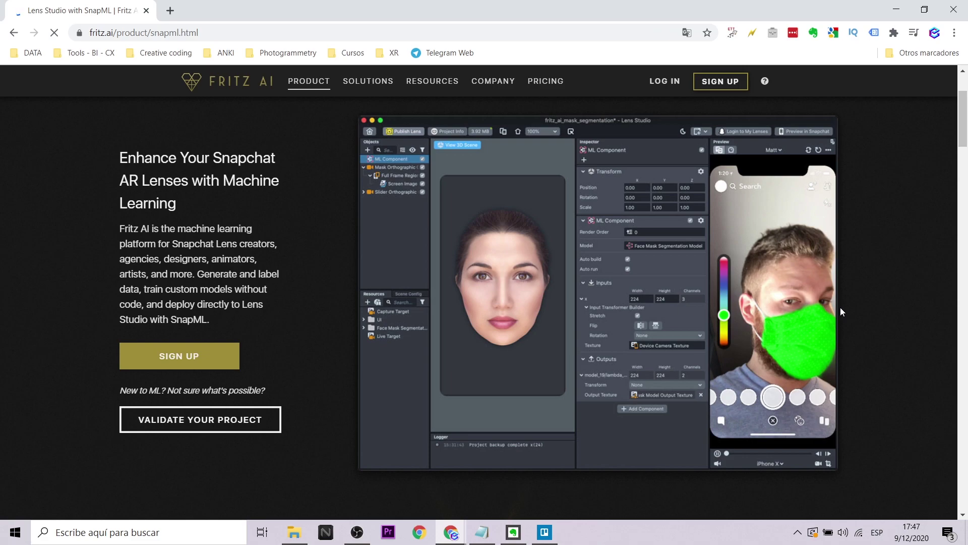
pyautogui.scroll(-6, 857, 326)
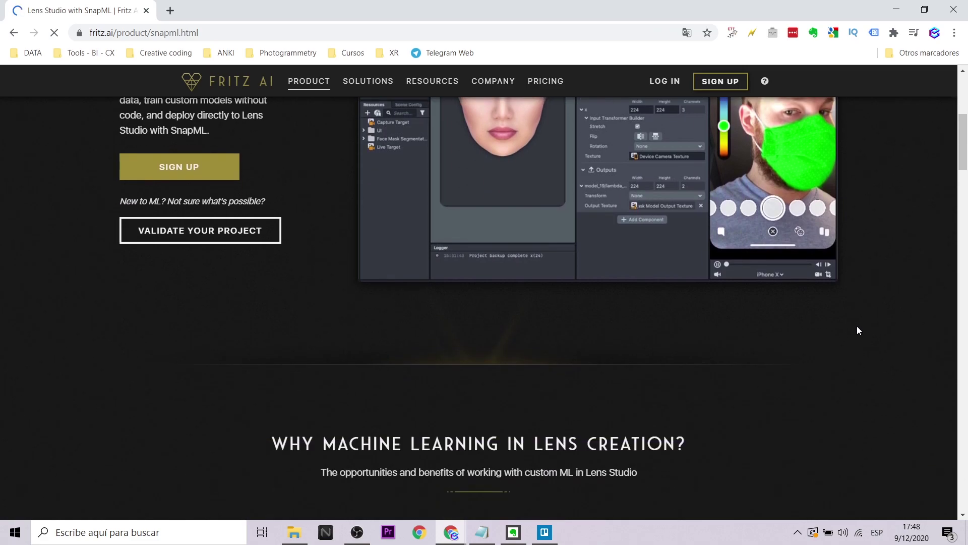